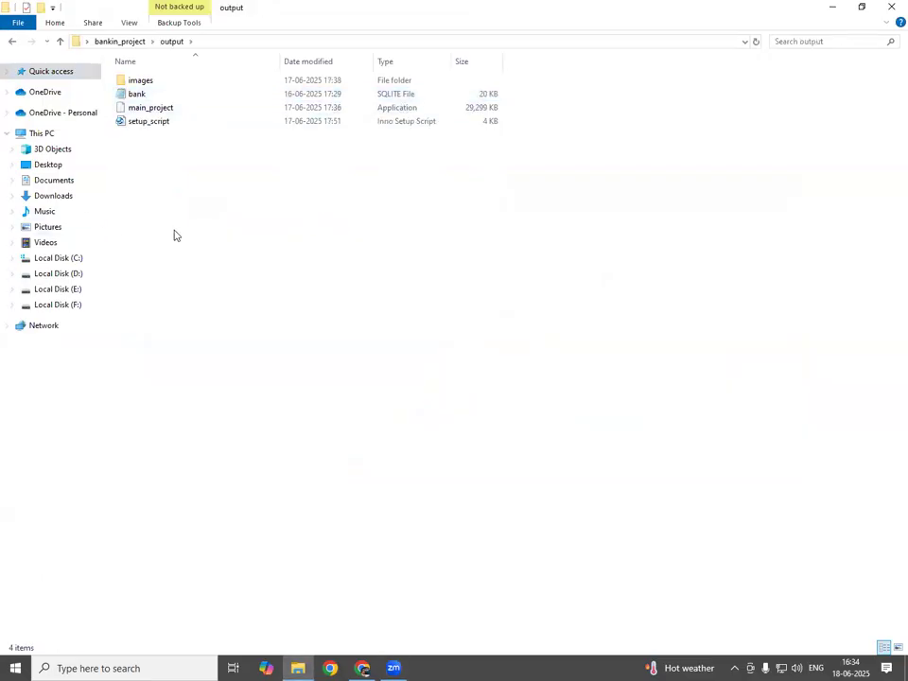
Step: Delete the setup_script file from the output folder of bankin_project
click(13, 42)
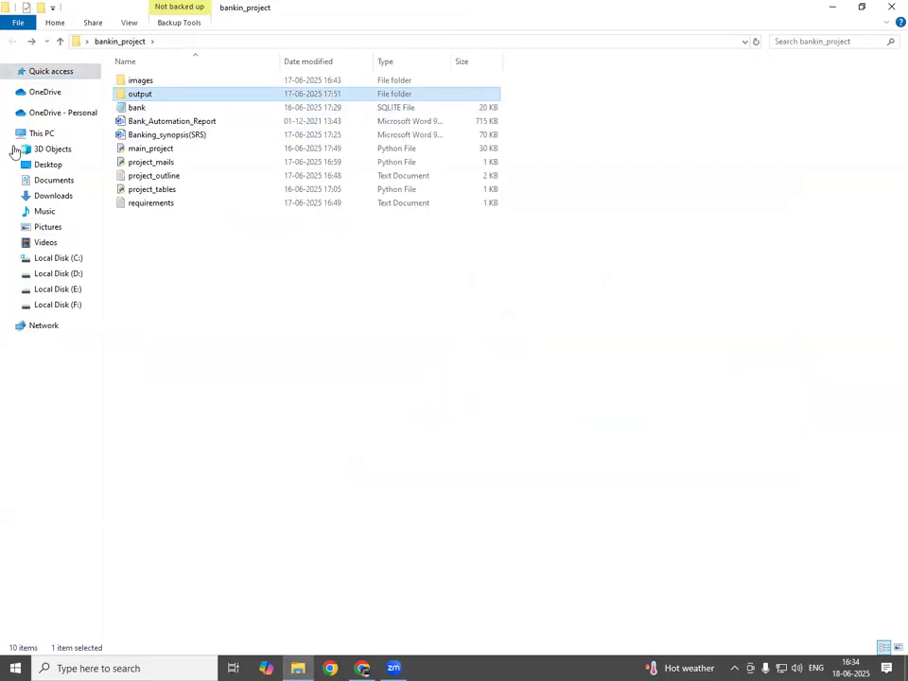
double_click(148, 93)
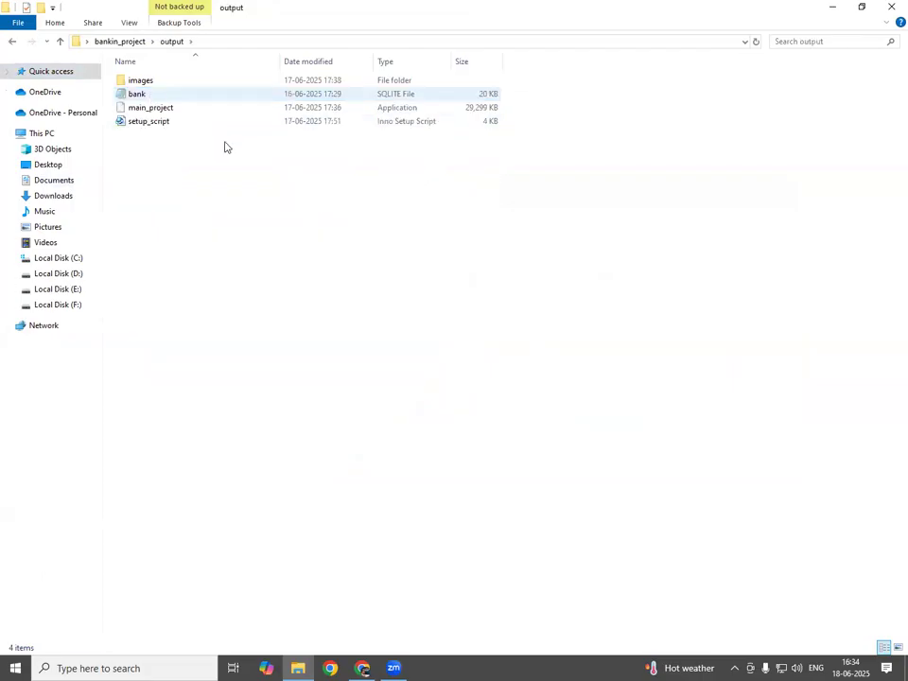
click(169, 112)
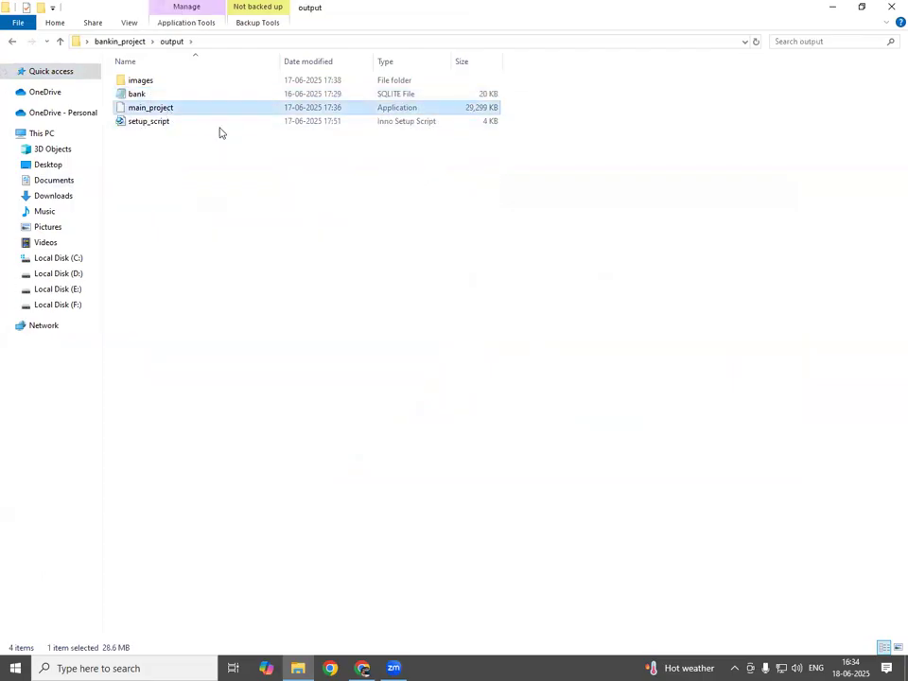
click(170, 127)
key(Delete)
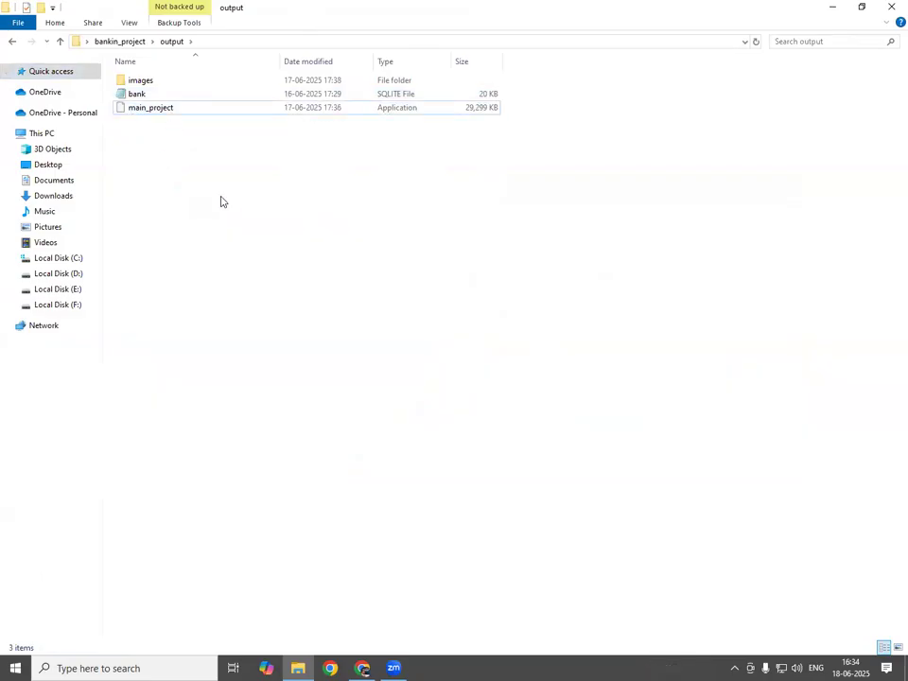
Step: Check the pictures in the output folder's images subfolder and return to the output folder
click(158, 111)
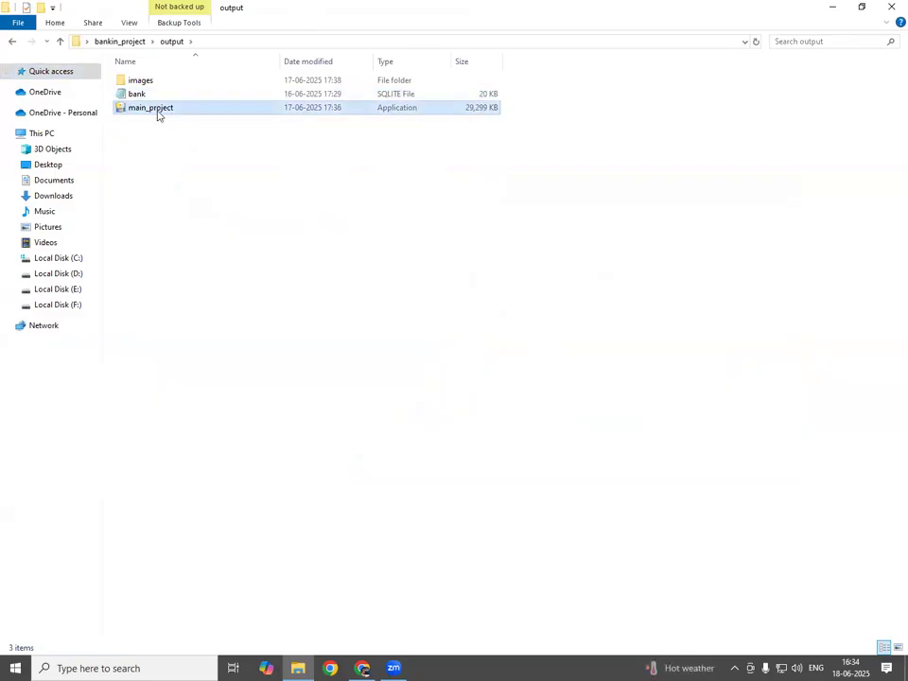
click(208, 302)
click(142, 96)
double_click(151, 81)
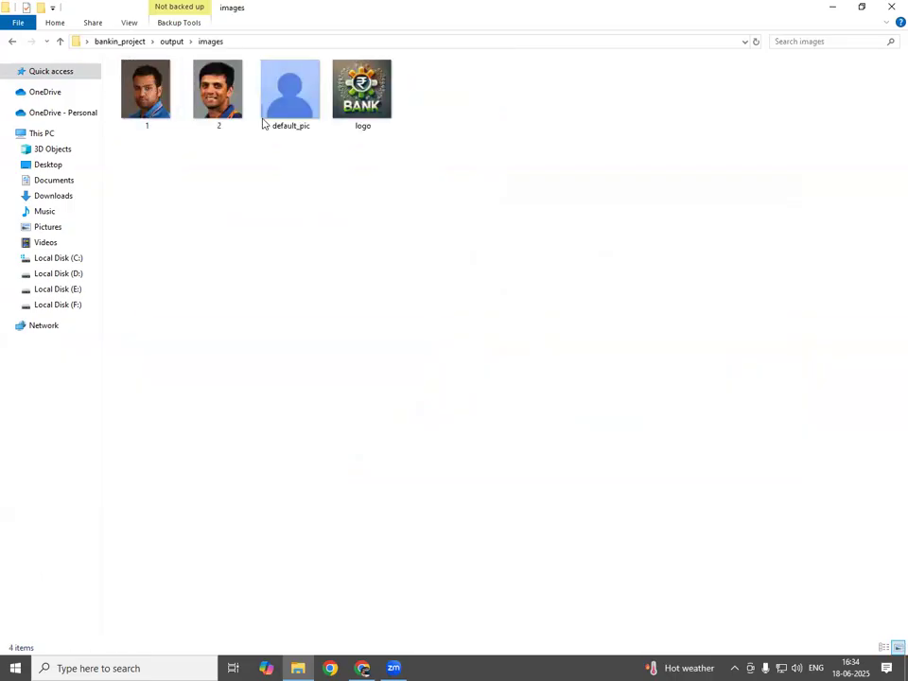
click(12, 43)
click(250, 250)
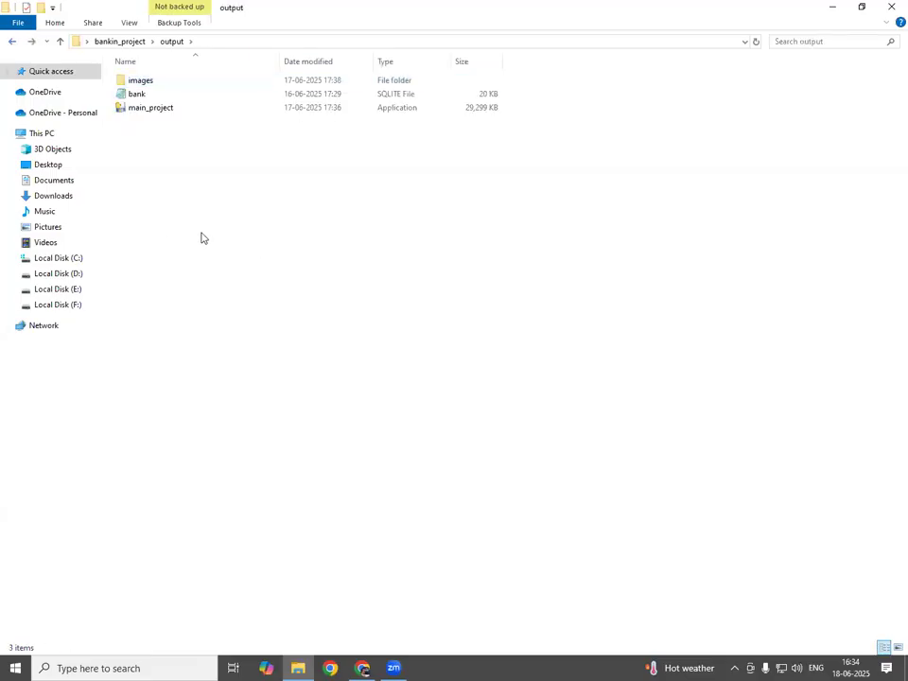
Step: Annotate the screen with a large hand-drawn box titled "Installer (Package)"
mouse_move(265, 261)
mouse_down()
mouse_move(270, 309)
mouse_move(316, 303)
mouse_move(295, 258)
mouse_up()
mouse_move(321, 282)
mouse_down()
mouse_move(317, 313)
mouse_move(364, 314)
mouse_up()
mouse_move(383, 258)
mouse_down()
mouse_move(427, 289)
mouse_move(465, 227)
mouse_move(501, 269)
mouse_move(555, 273)
mouse_move(266, 367)
mouse_move(571, 485)
mouse_move(696, 482)
mouse_up()
drag(592, 274, 696, 482)
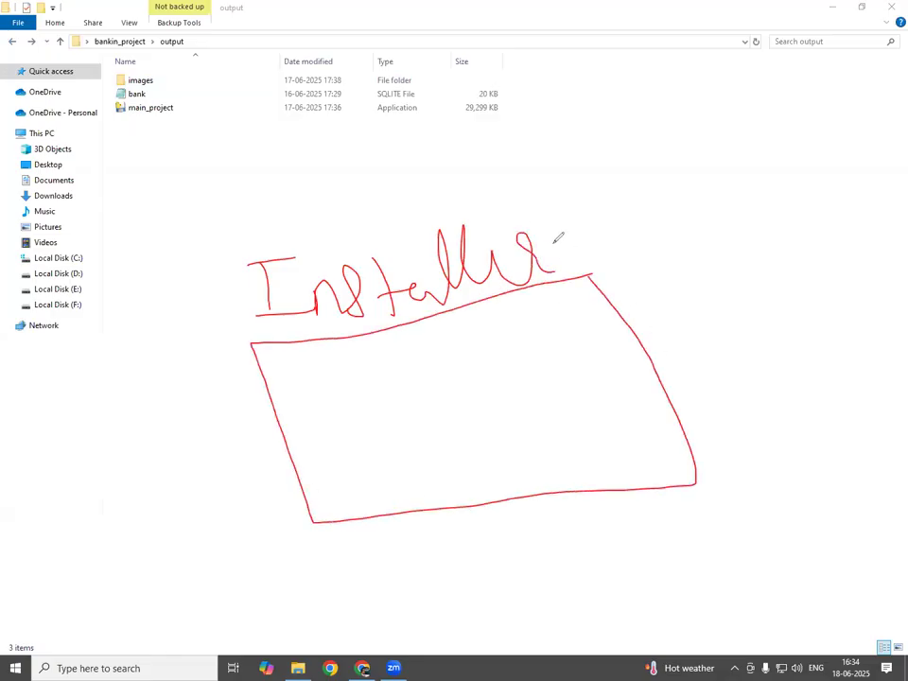
drag(552, 204, 573, 272)
mouse_move(581, 200)
mouse_down()
mouse_move(598, 225)
mouse_move(676, 205)
mouse_move(718, 218)
mouse_move(720, 255)
mouse_up()
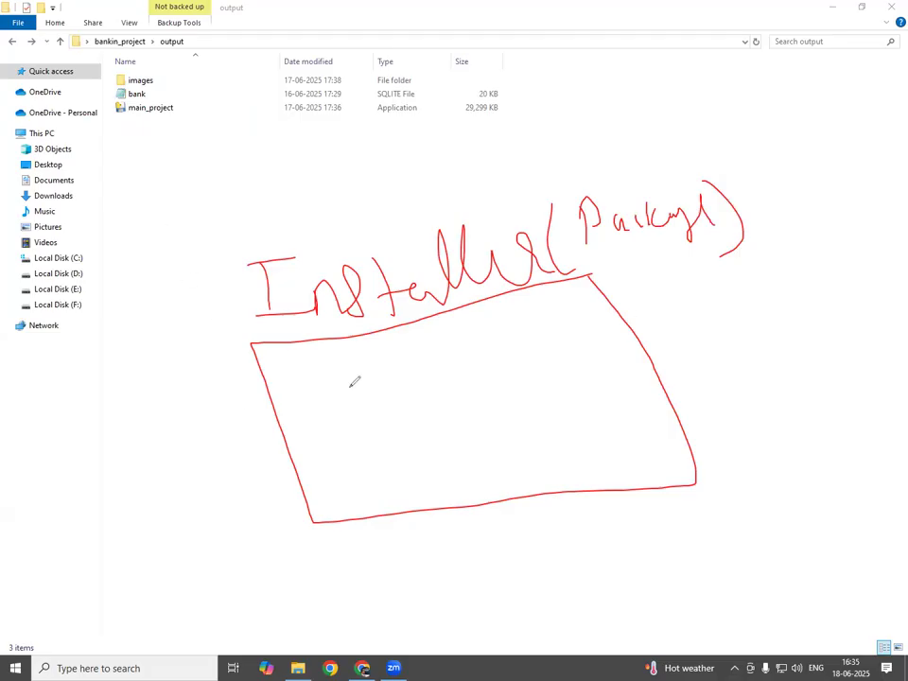
Step: Write exe and db in the drawn box, link the listed files and images folder to it, and add an arrow below Package
drag(361, 386, 401, 385)
mouse_move(401, 369)
mouse_down()
mouse_move(384, 386)
mouse_move(444, 377)
mouse_up()
mouse_move(172, 98)
mouse_down()
mouse_move(130, 98)
mouse_move(269, 131)
mouse_move(517, 128)
mouse_move(516, 102)
mouse_up()
drag(452, 101, 107, 102)
mouse_move(427, 387)
mouse_down()
mouse_move(428, 416)
mouse_move(438, 395)
mouse_up()
drag(120, 92, 80, 113)
mouse_move(82, 236)
mouse_down()
mouse_move(289, 380)
mouse_move(434, 430)
mouse_move(434, 438)
mouse_move(451, 424)
mouse_move(474, 441)
mouse_move(511, 438)
mouse_move(501, 451)
mouse_up()
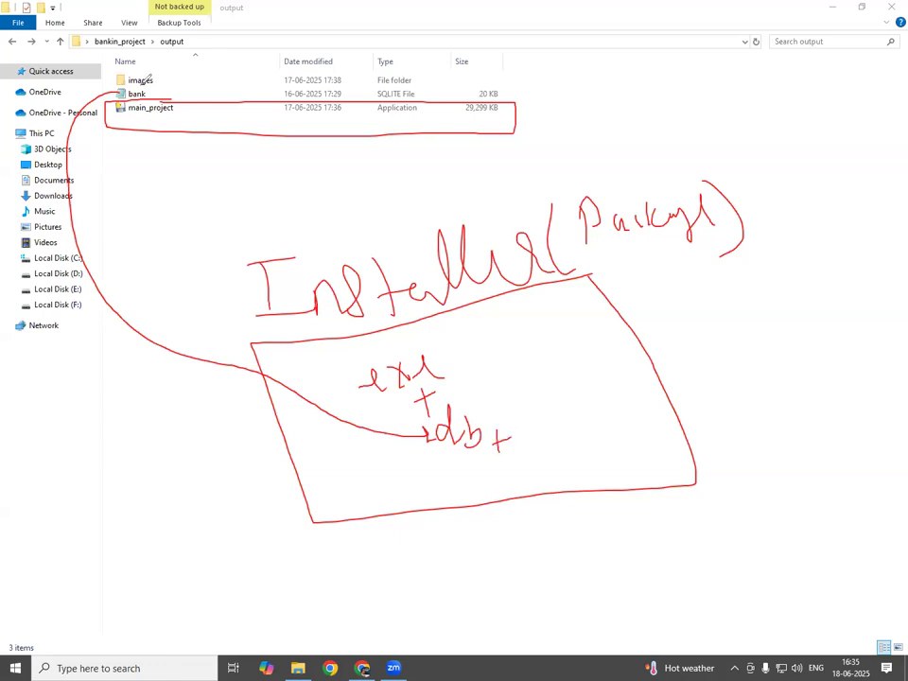
mouse_move(127, 79)
mouse_down()
mouse_move(65, 132)
mouse_move(172, 397)
mouse_move(433, 475)
mouse_move(547, 482)
mouse_up()
mouse_move(556, 441)
mouse_down()
mouse_move(567, 465)
mouse_move(602, 462)
mouse_up()
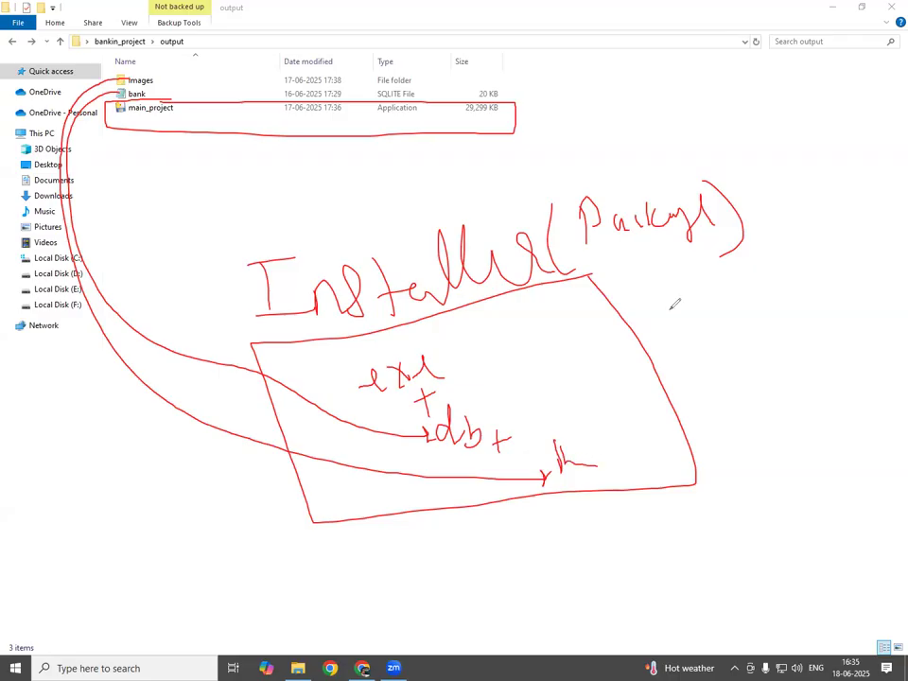
drag(667, 249, 681, 299)
mouse_move(700, 278)
mouse_down()
mouse_move(681, 301)
mouse_move(691, 350)
mouse_move(734, 322)
mouse_move(772, 323)
mouse_up()
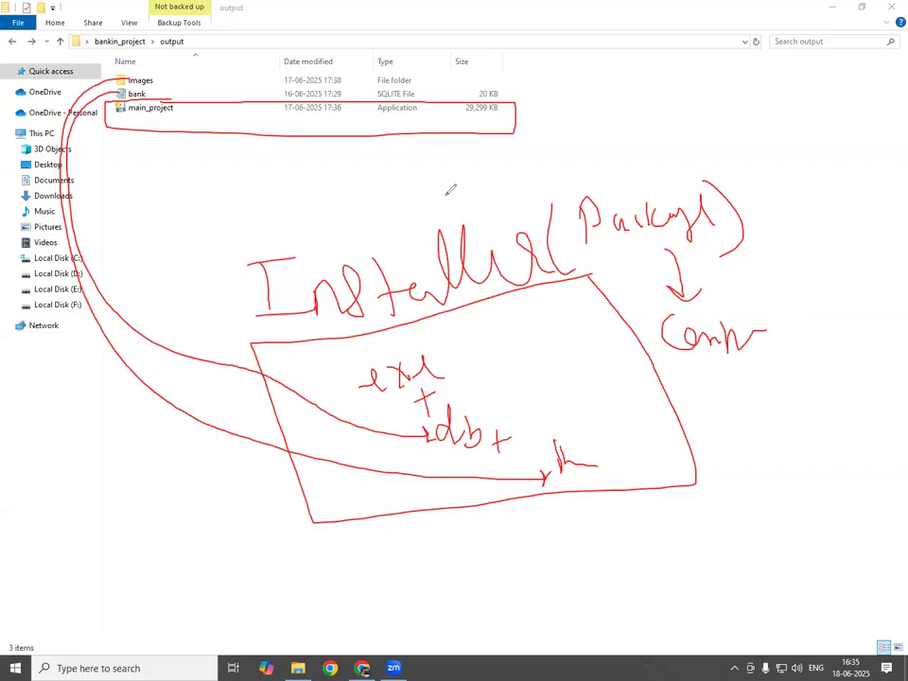
Step: Draw a .py box with a labelled arrow leading to an .exe box, then clear all screen annotations
click(575, 121)
mouse_move(587, 110)
mouse_down()
mouse_move(599, 147)
mouse_move(627, 140)
mouse_move(624, 154)
mouse_up()
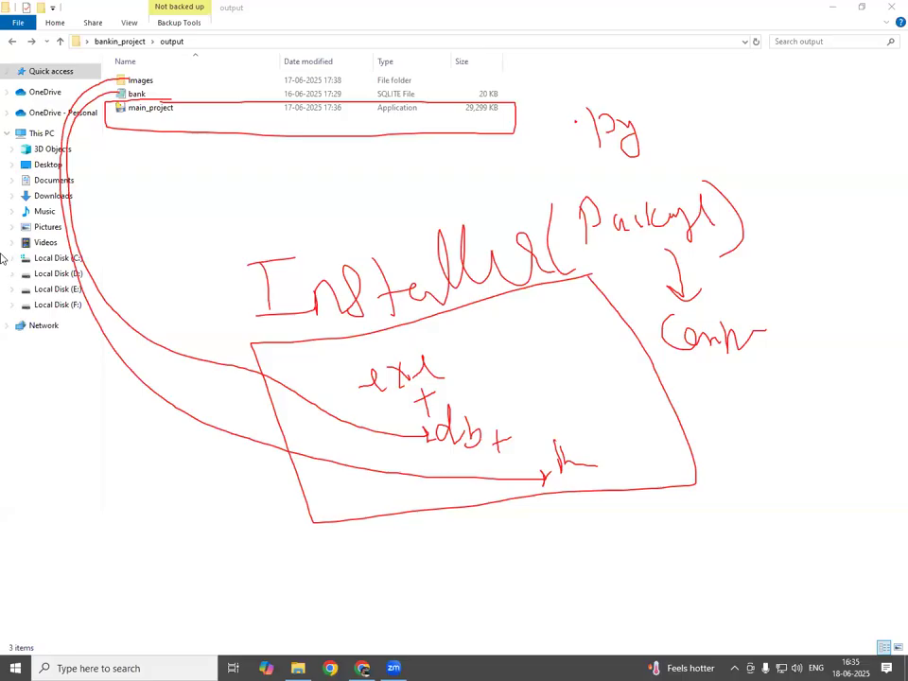
mouse_move(645, 91)
mouse_down()
mouse_move(757, 116)
mouse_move(760, 140)
mouse_move(823, 152)
mouse_up()
click(781, 139)
mouse_move(821, 136)
mouse_down()
mouse_move(811, 153)
mouse_move(842, 128)
mouse_up()
mouse_move(779, 120)
mouse_down()
mouse_move(857, 104)
mouse_move(886, 188)
mouse_move(788, 135)
mouse_up()
mouse_move(705, 121)
mouse_down()
mouse_move(701, 71)
mouse_move(710, 87)
mouse_up()
mouse_move(628, 37)
mouse_down()
mouse_move(626, 46)
mouse_move(647, 47)
mouse_up()
mouse_move(647, 35)
mouse_down()
mouse_move(636, 47)
mouse_move(658, 47)
mouse_up()
drag(670, 38, 752, 42)
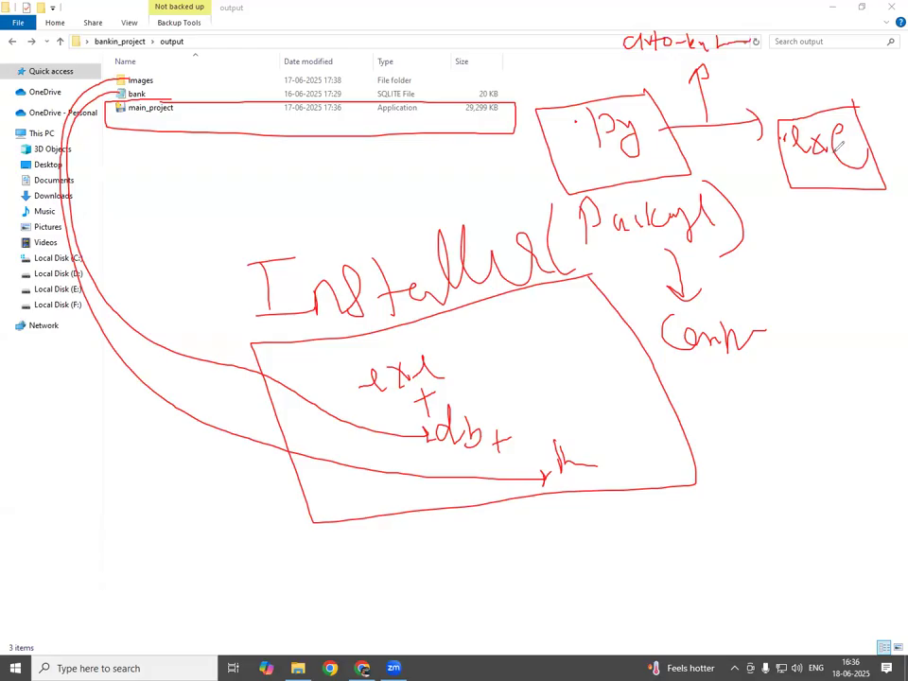
click(304, 265)
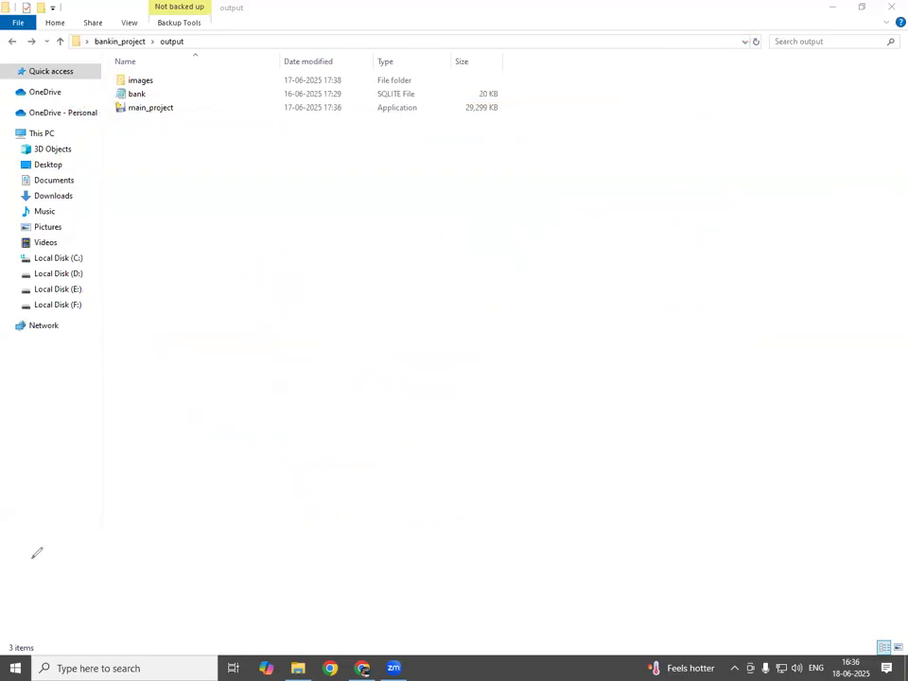
Step: Switch to Chrome, search for "inno setup download", view the Inno Setup Downloads page's stable release files, and close the page
key(alt+Tab)
click(348, 14)
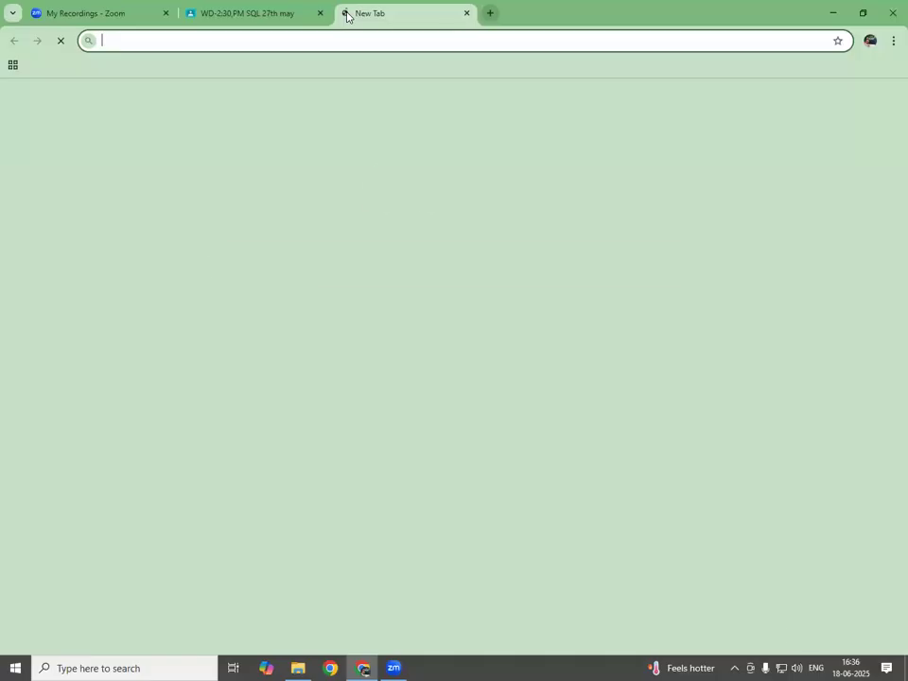
text(in)
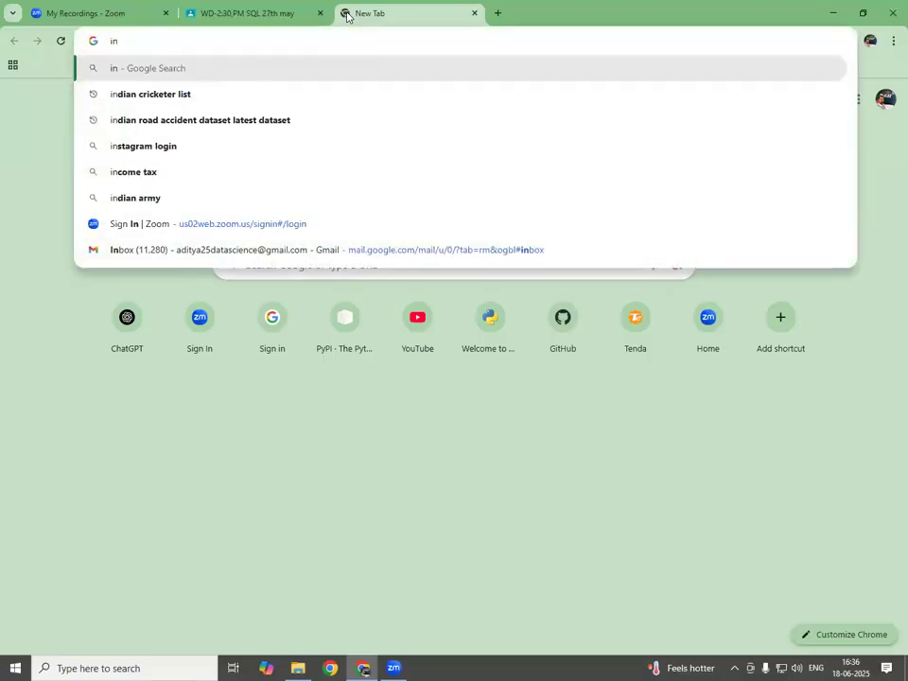
text(no)
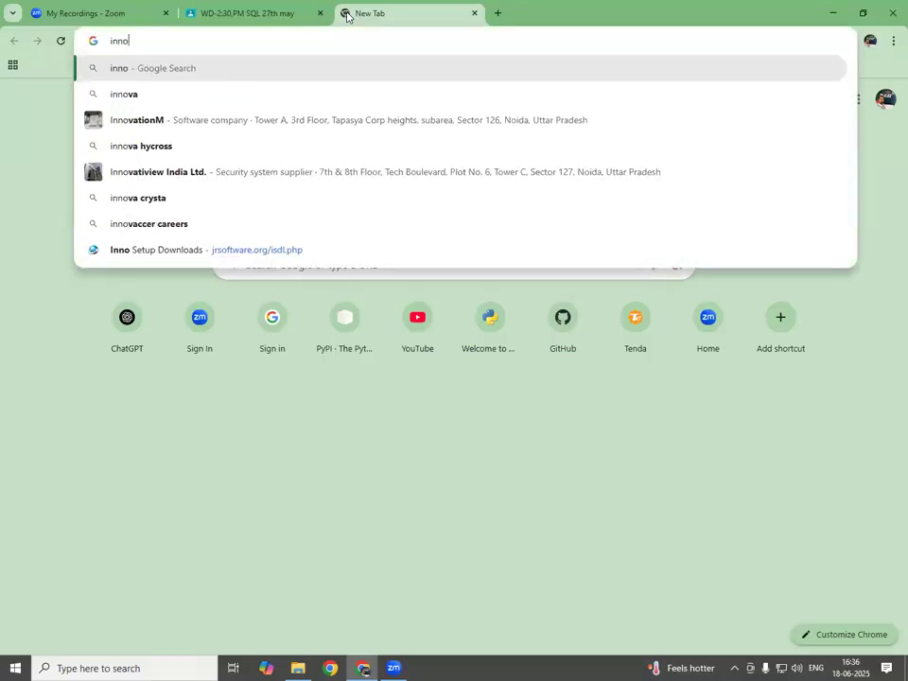
text(setup)
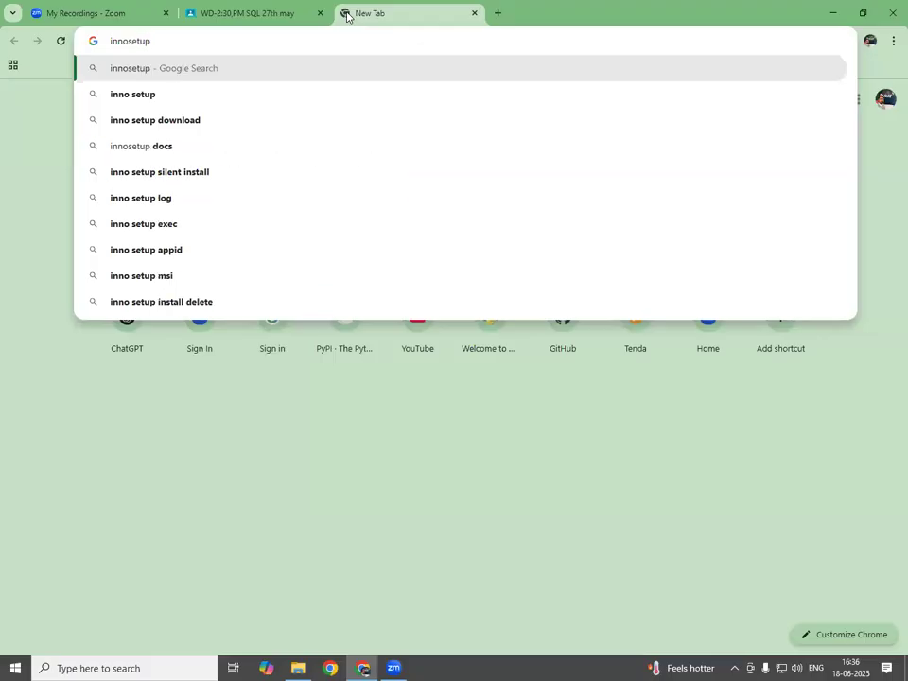
key(Up)
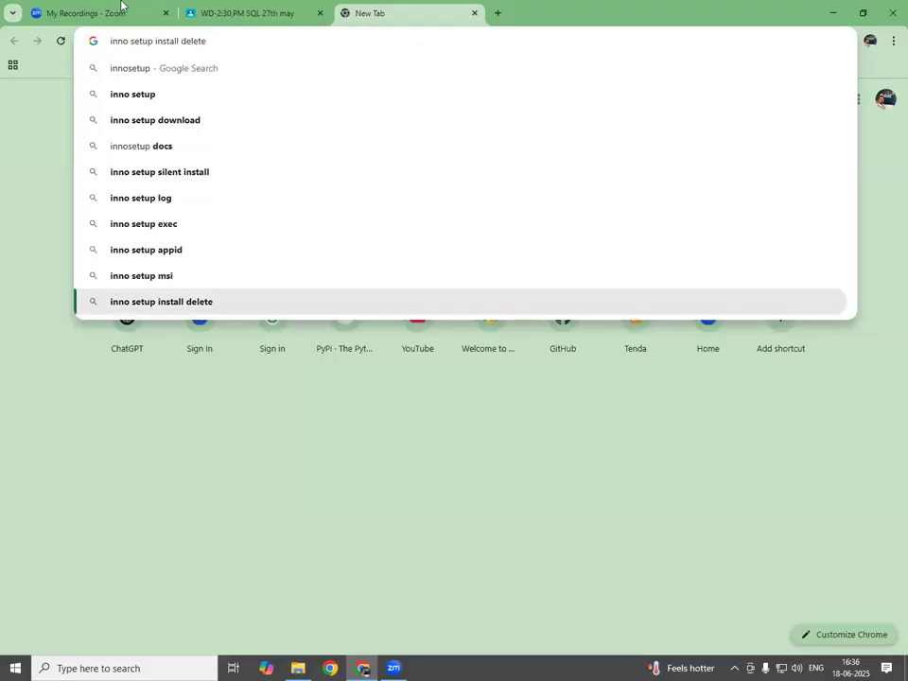
click(156, 120)
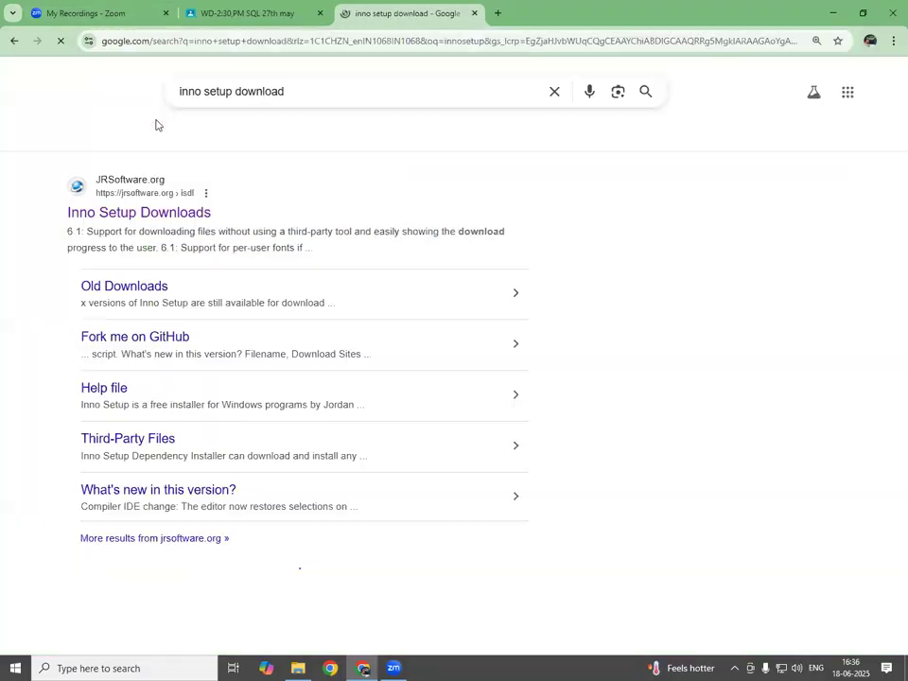
click(177, 213)
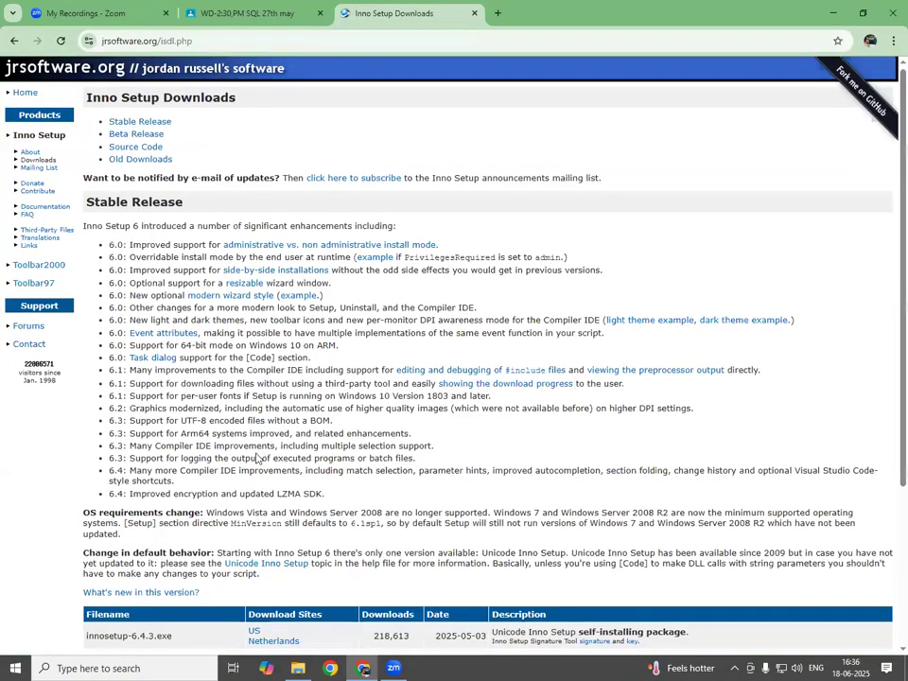
scroll(252, 411, down, 3)
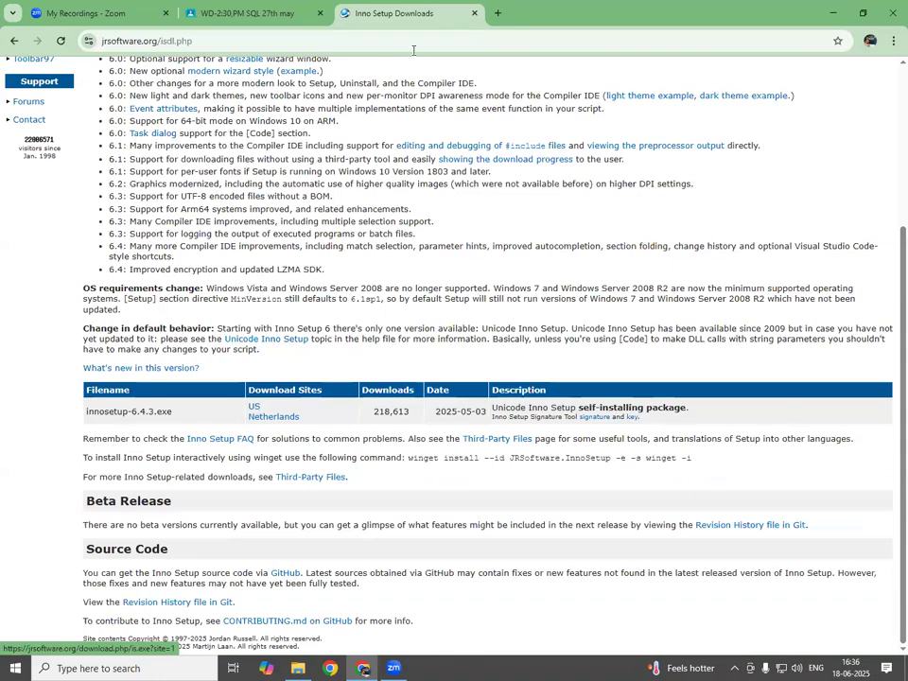
click(474, 19)
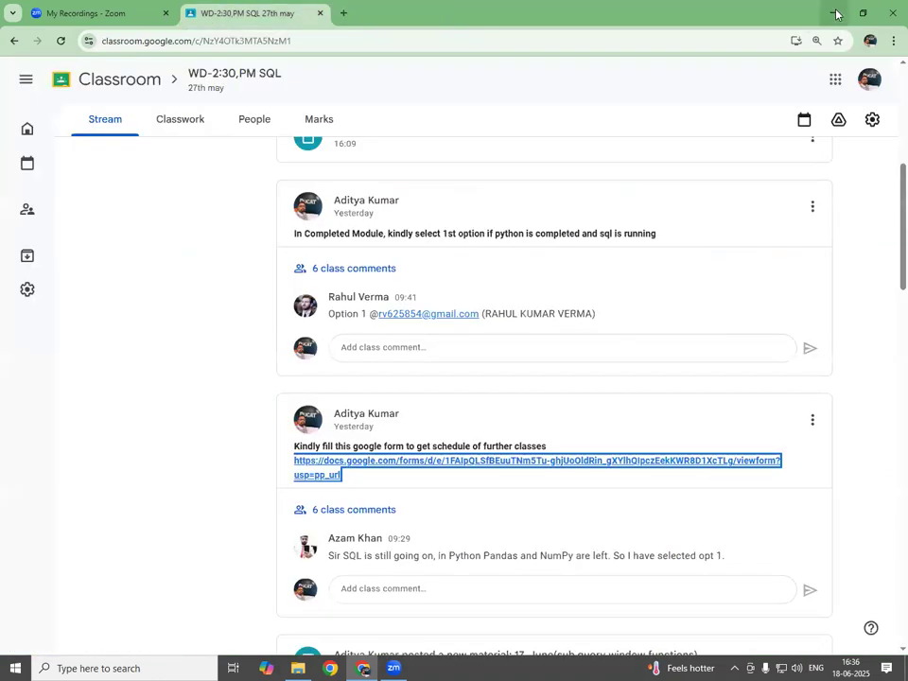
click(831, 13)
Step: Go to the desktop and empty the Recycle Bin
right_click(510, 203)
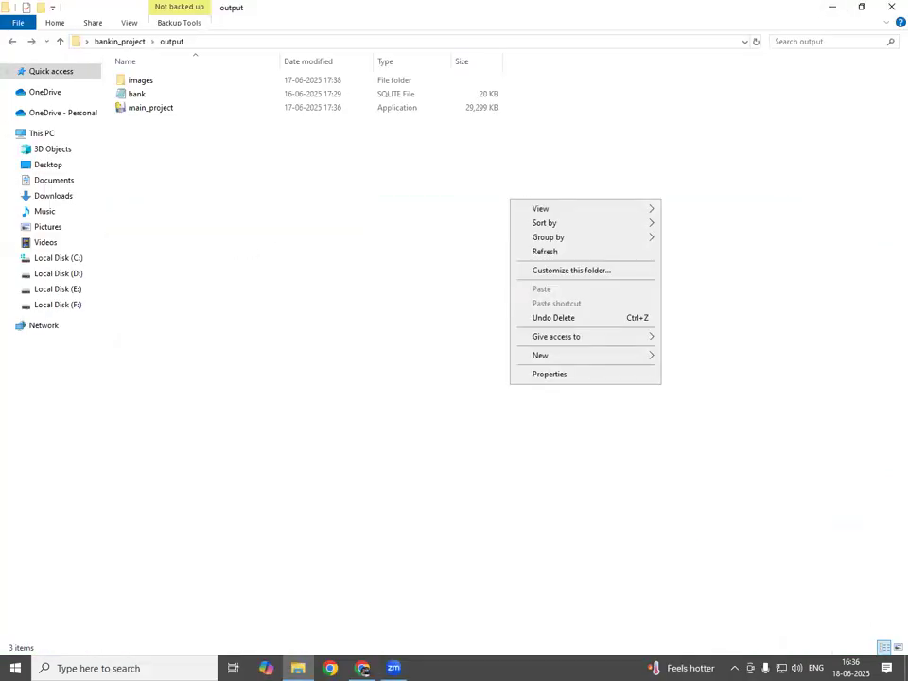
key(super+d)
right_click(224, 123)
click(299, 144)
click(494, 389)
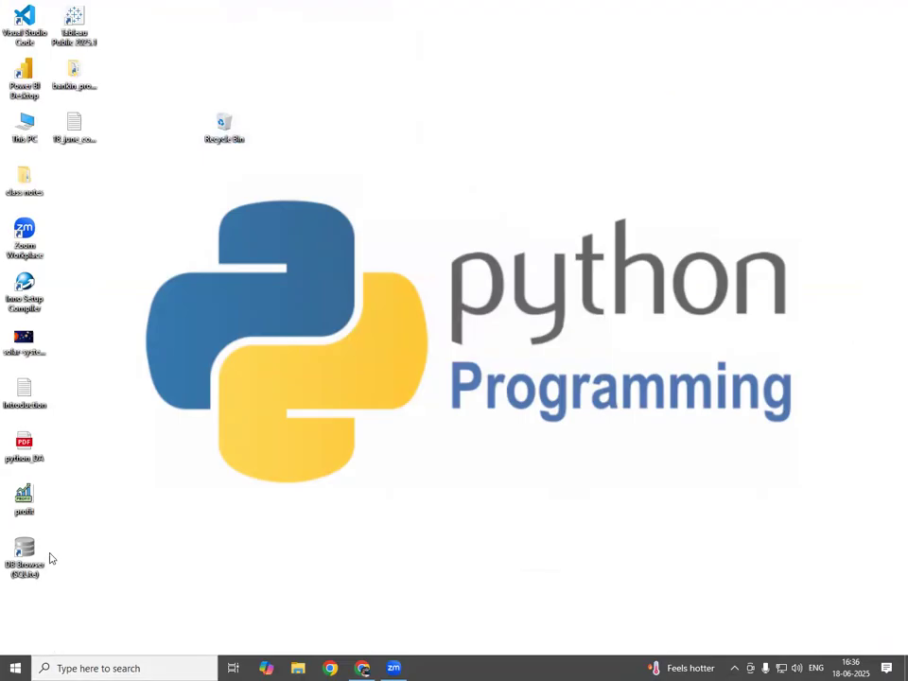
Step: Launch Inno Setup Compiler and begin a new script file using the Script Wizard, continuing to the application information page
click(26, 297)
double_click(26, 297)
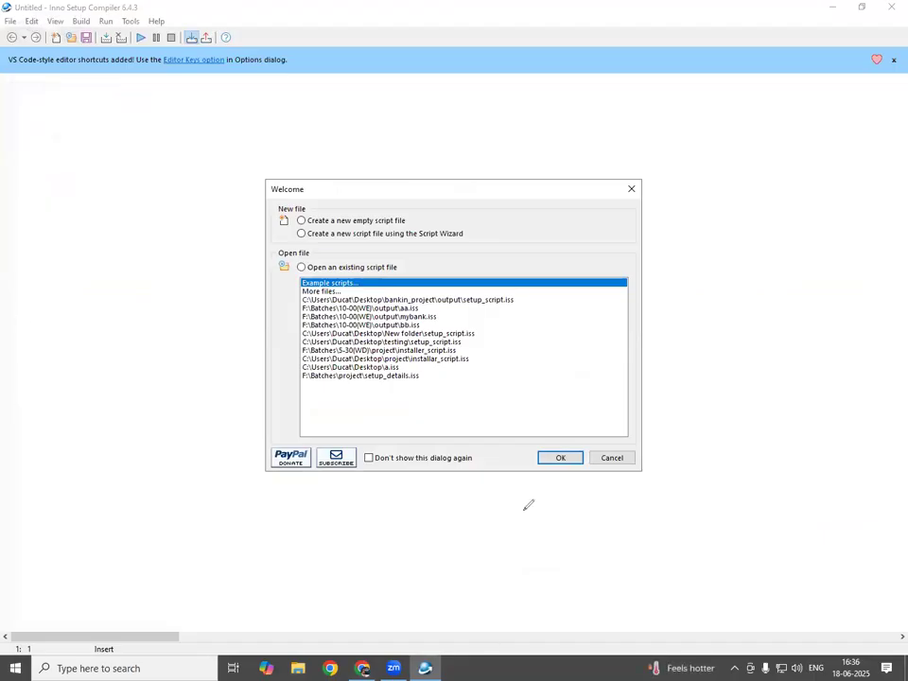
mouse_move(489, 220)
mouse_down()
mouse_move(280, 226)
mouse_move(465, 242)
mouse_move(440, 226)
mouse_move(280, 219)
mouse_up()
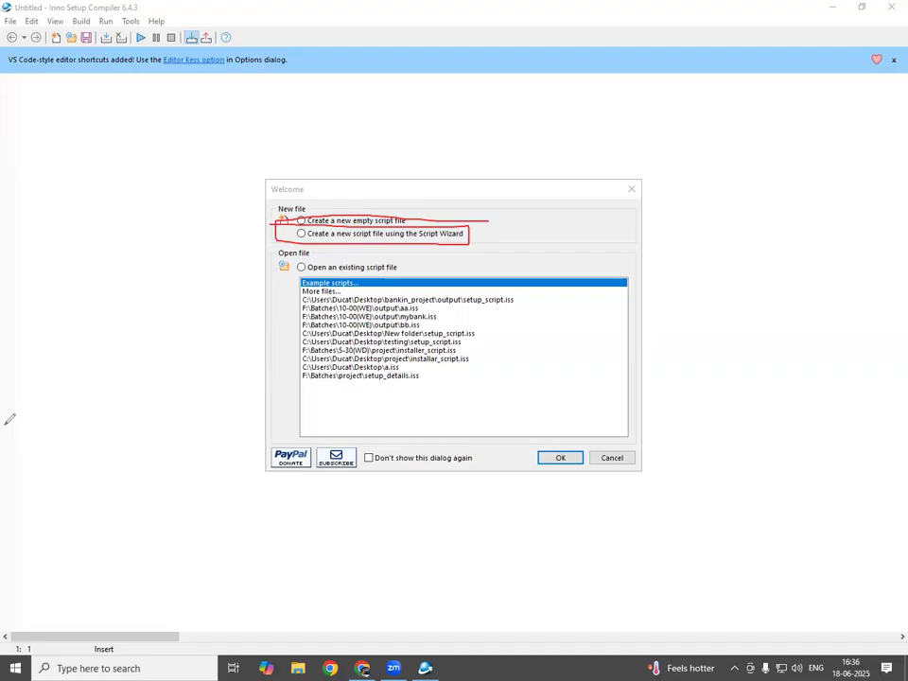
click(6, 555)
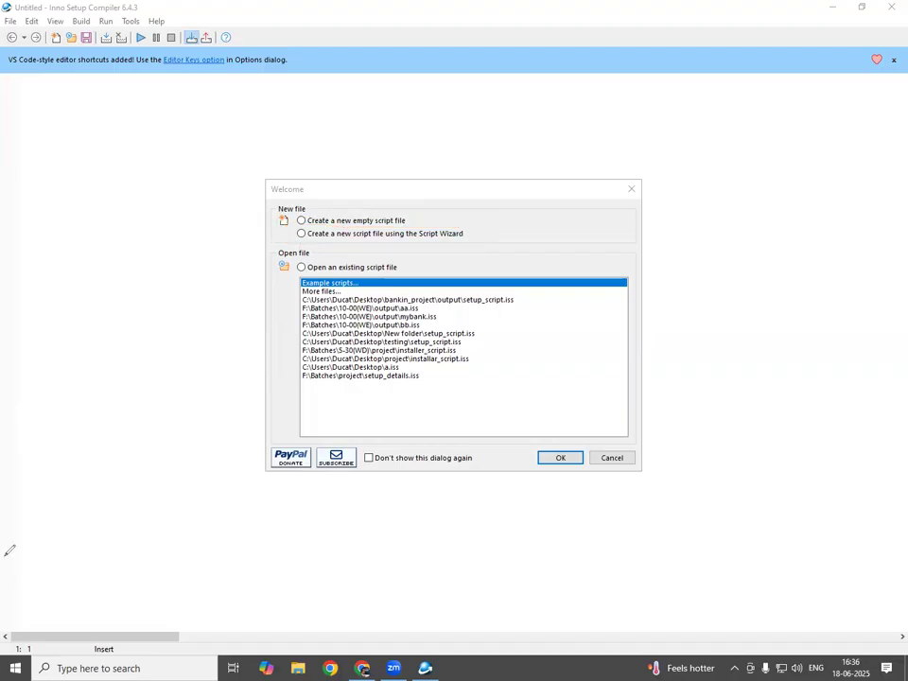
click(302, 234)
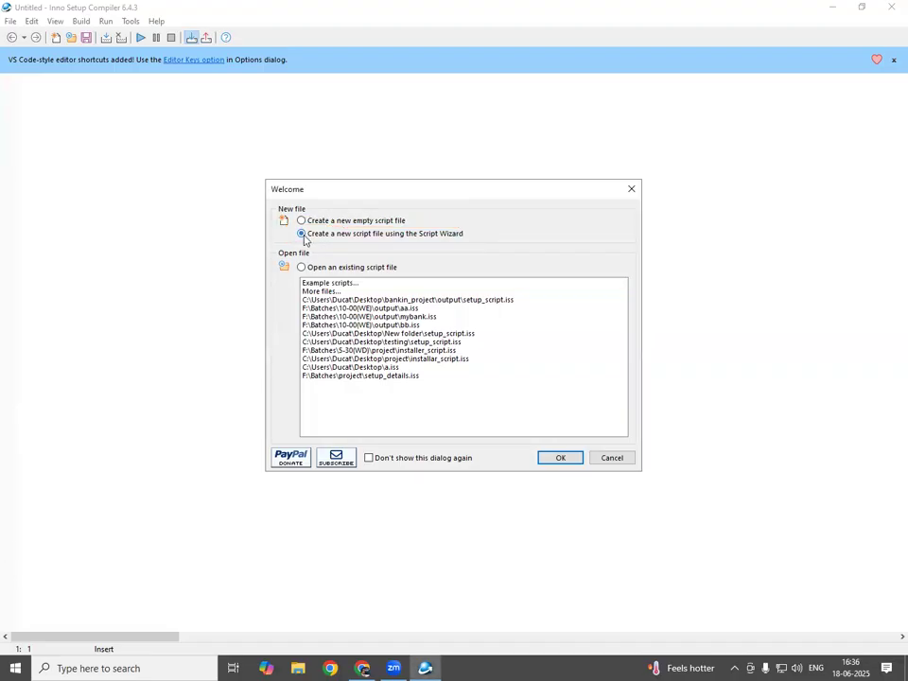
click(565, 461)
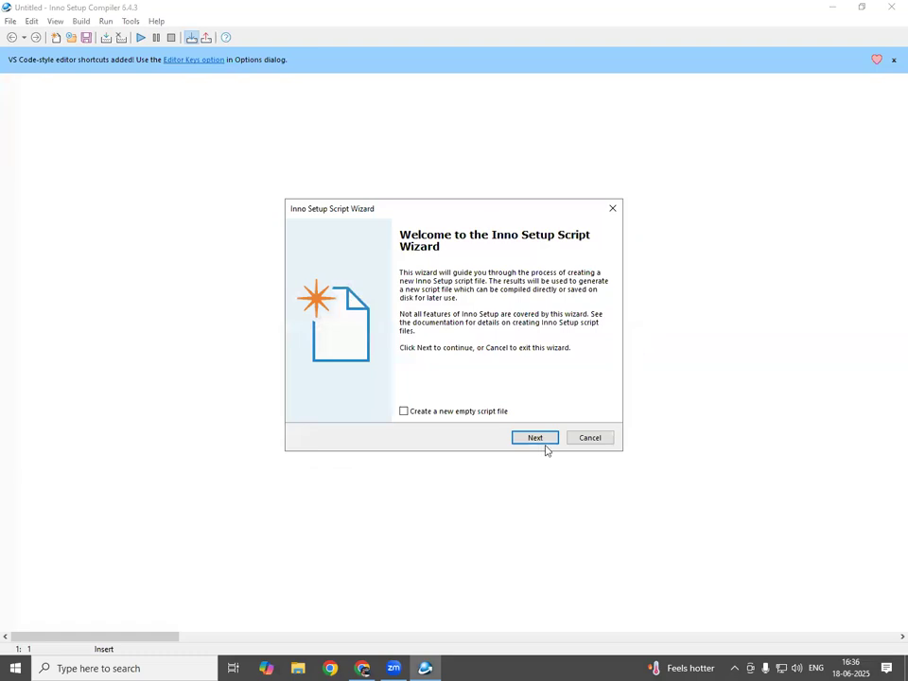
click(546, 441)
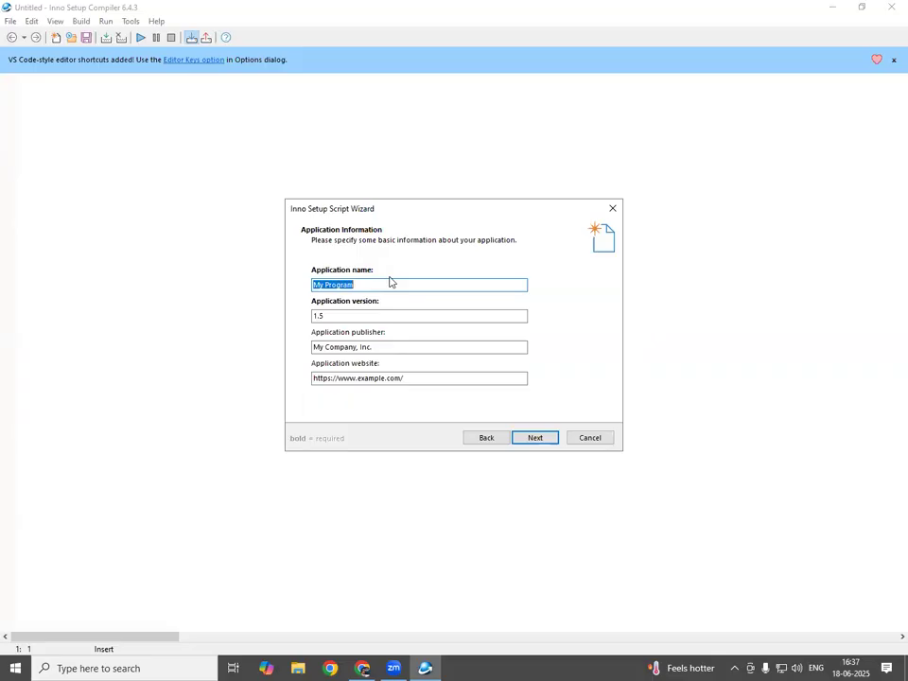
Step: Set the application name to "ABC Bank" and the version to 1.0, keep the default publisher and website, and continue
text(ABC Bank)
click(402, 321)
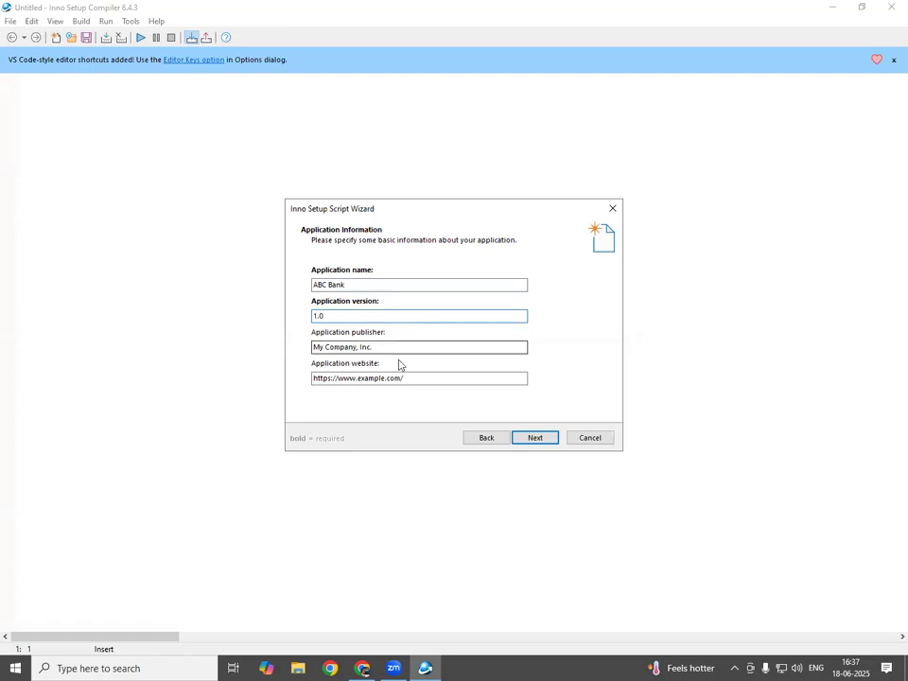
click(403, 347)
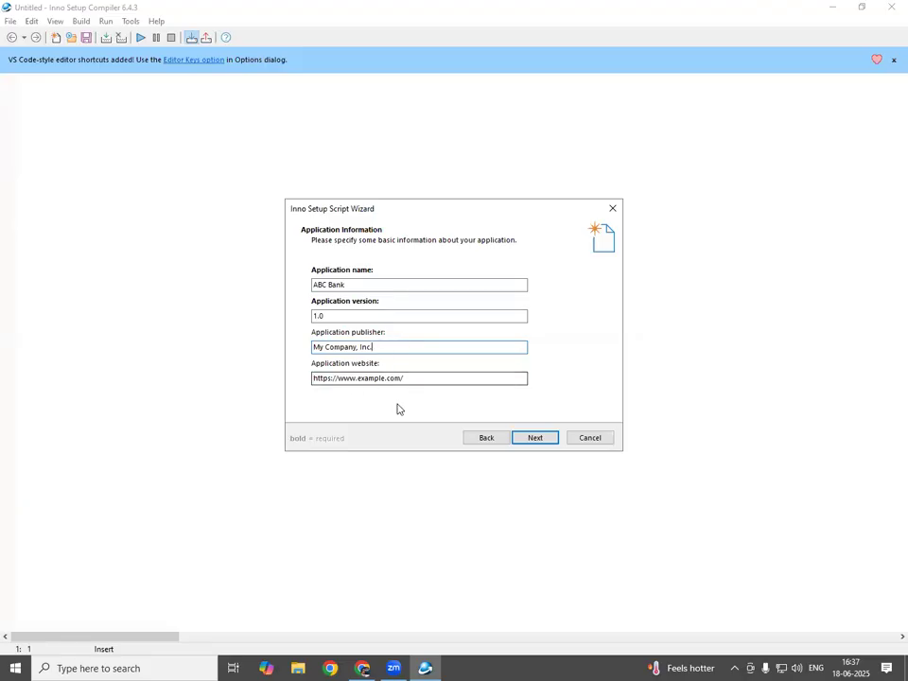
click(538, 442)
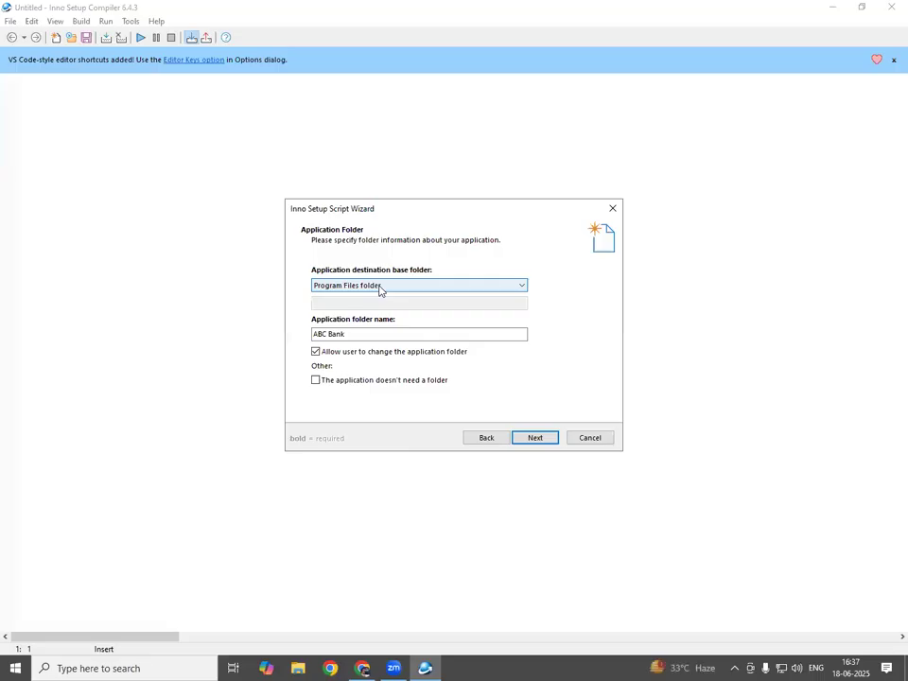
Step: Accept the default application folder settings and choose main_project from Desktop\bankin_project\output as the main executable file
click(551, 443)
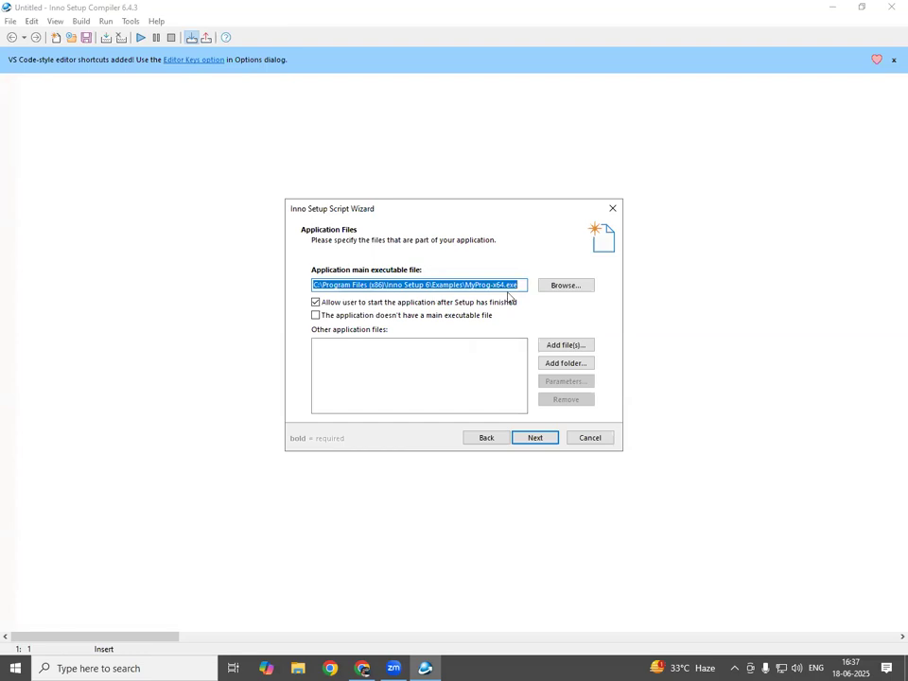
click(562, 288)
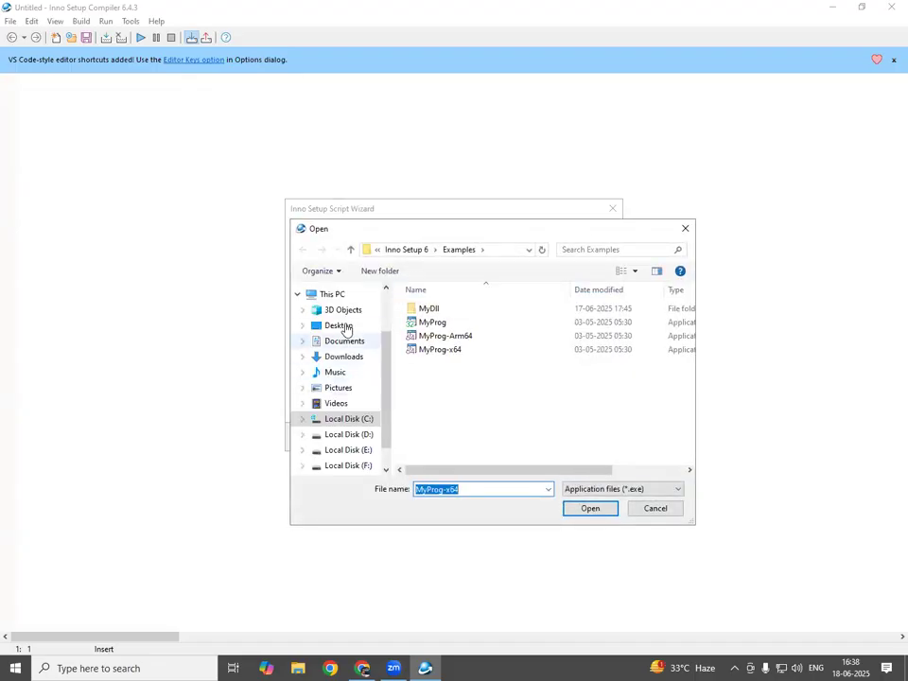
click(343, 326)
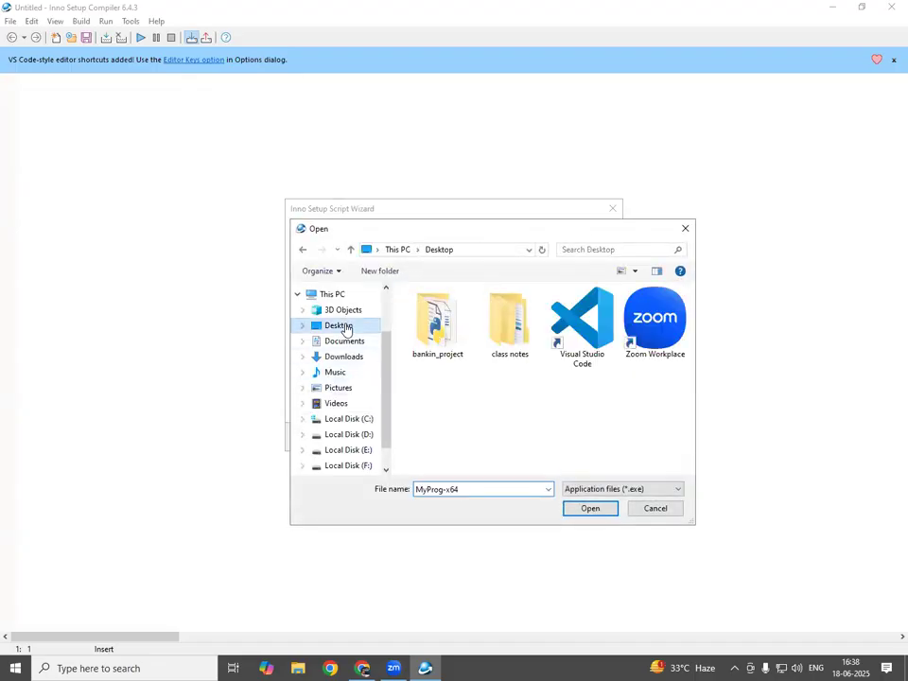
double_click(438, 348)
double_click(440, 326)
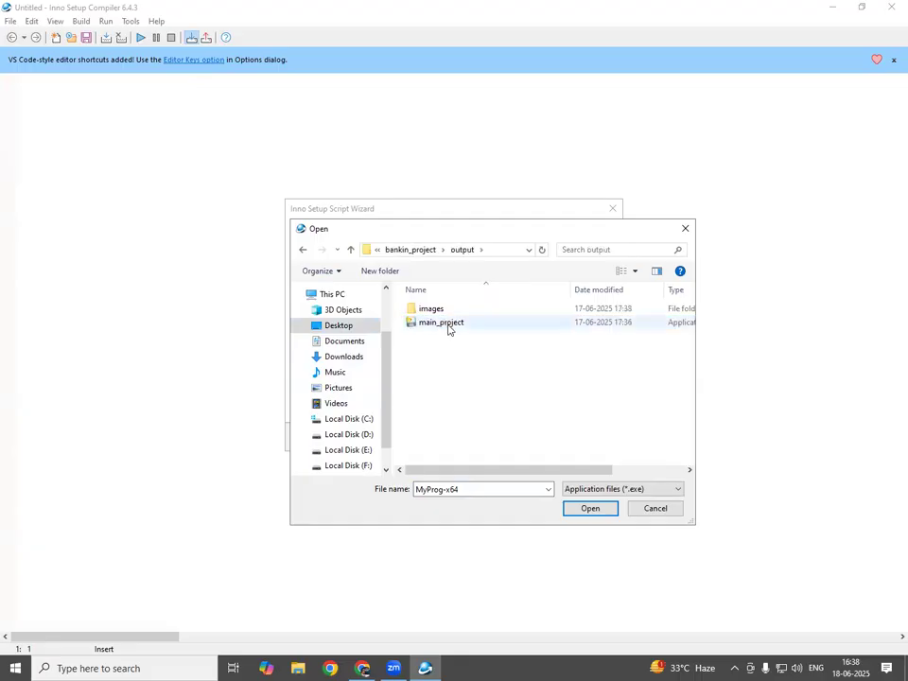
click(448, 325)
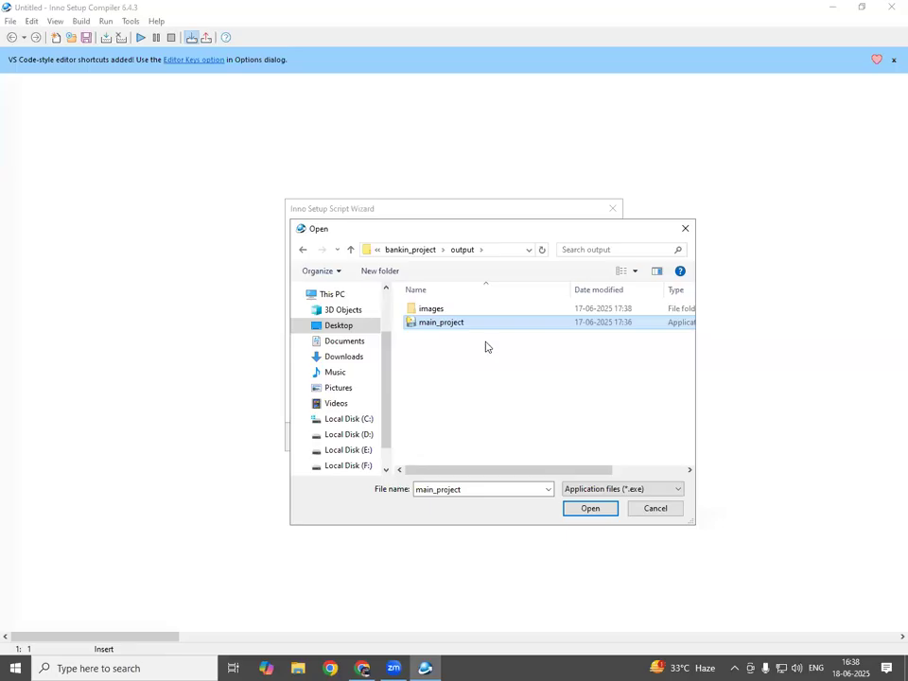
click(598, 515)
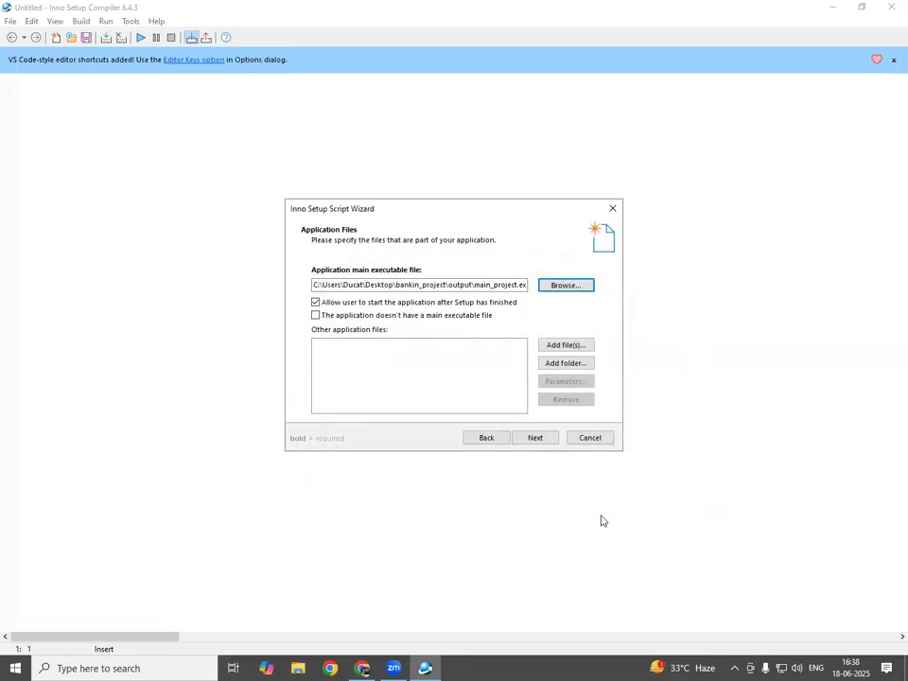
Step: Add the bank SQLite database from the bankin_project\output folder to the other application files
key(ctrl+2)
drag(602, 332, 537, 333)
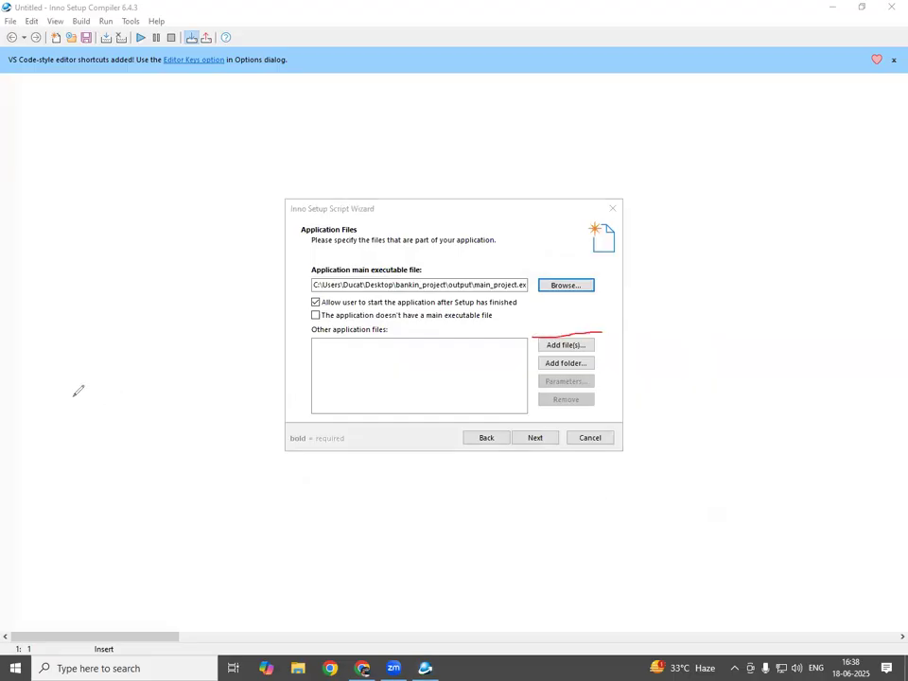
key(Escape)
click(576, 347)
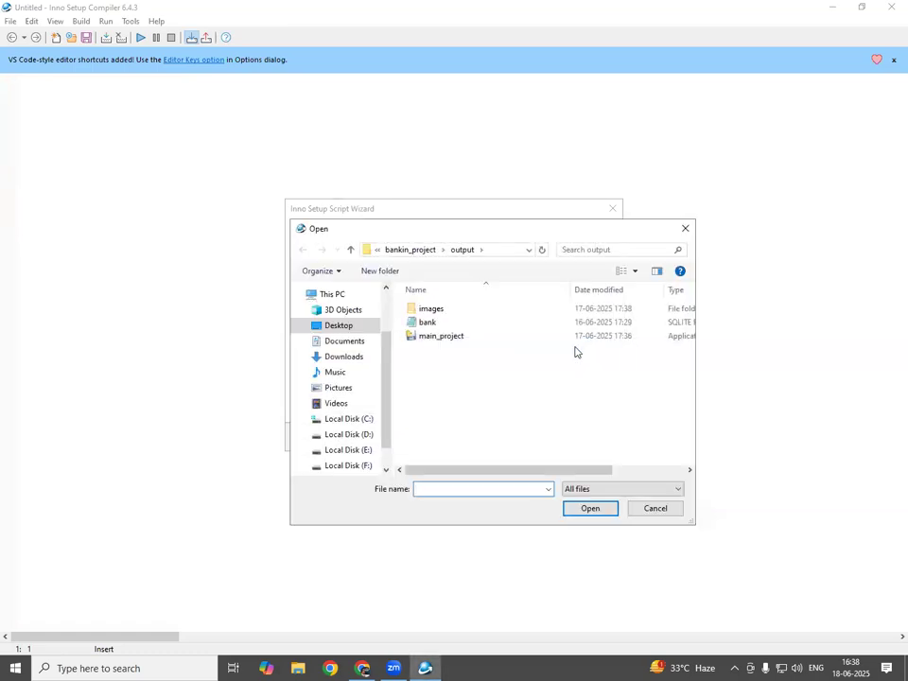
click(430, 324)
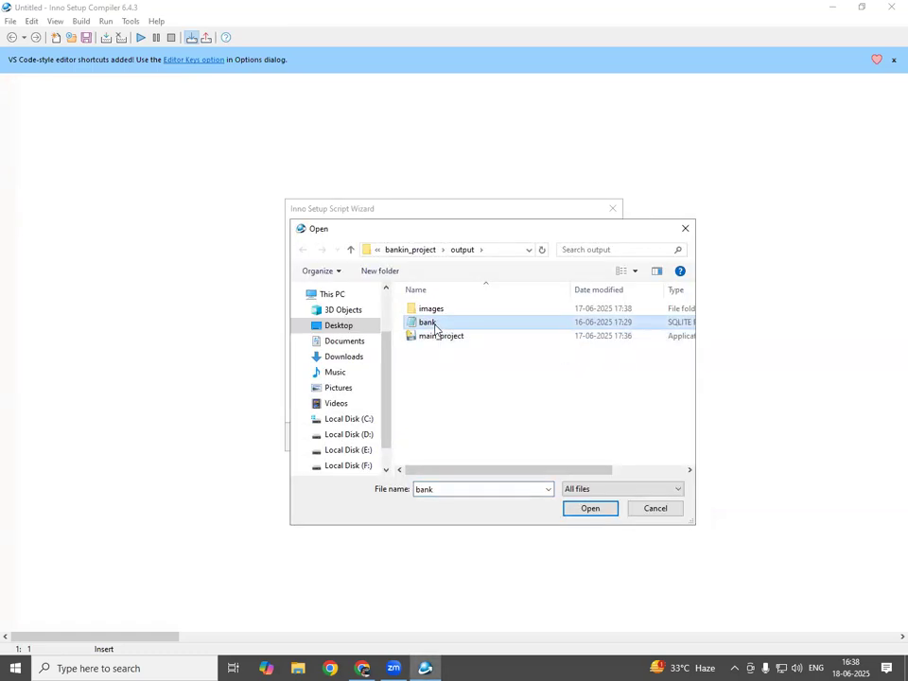
click(603, 509)
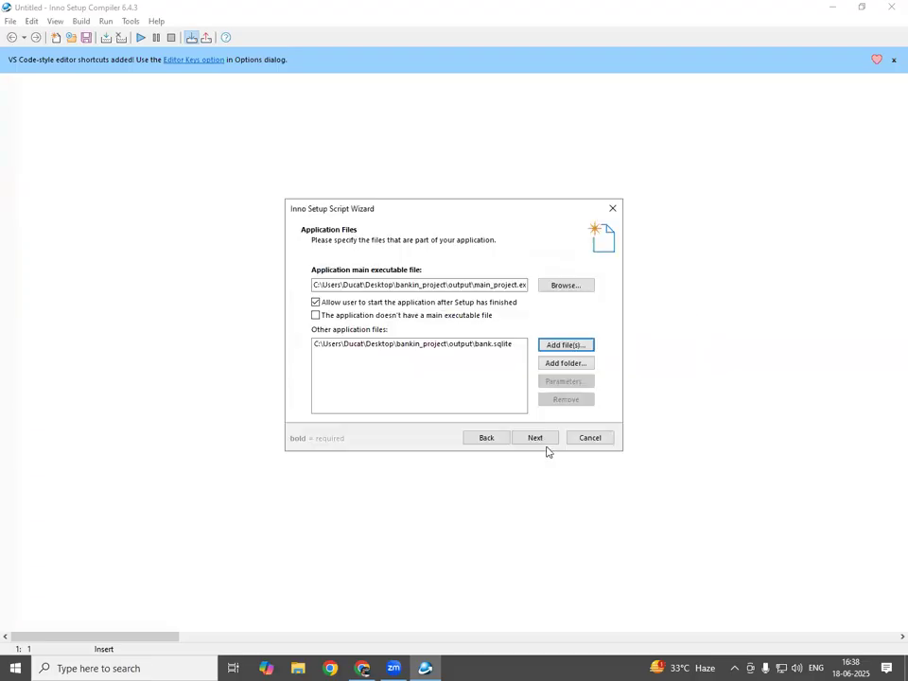
Step: Add the desktop's bankin_project folder to the other application files, including the files in its subfolders
click(571, 371)
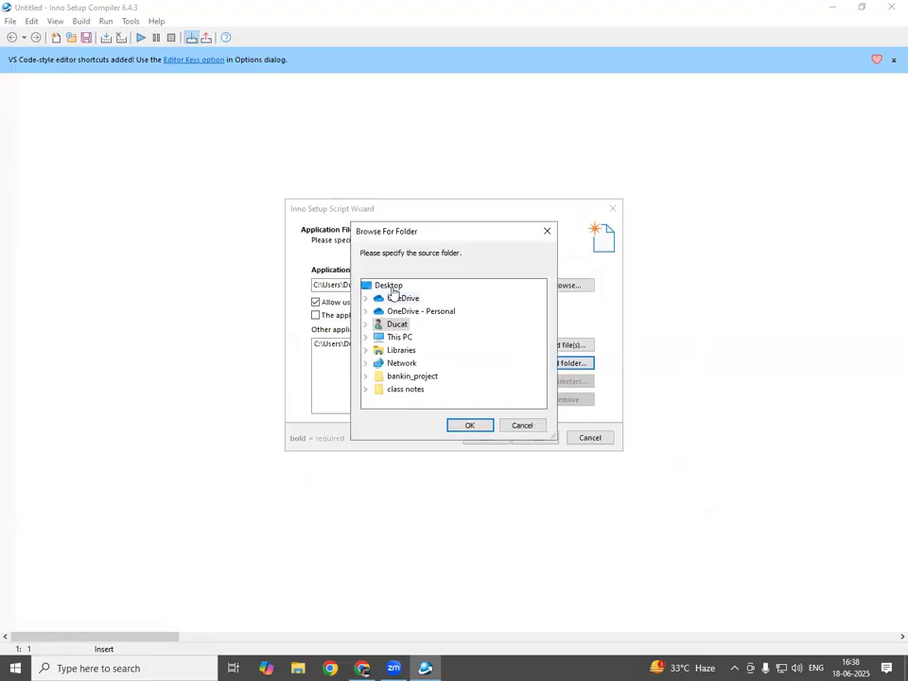
click(366, 377)
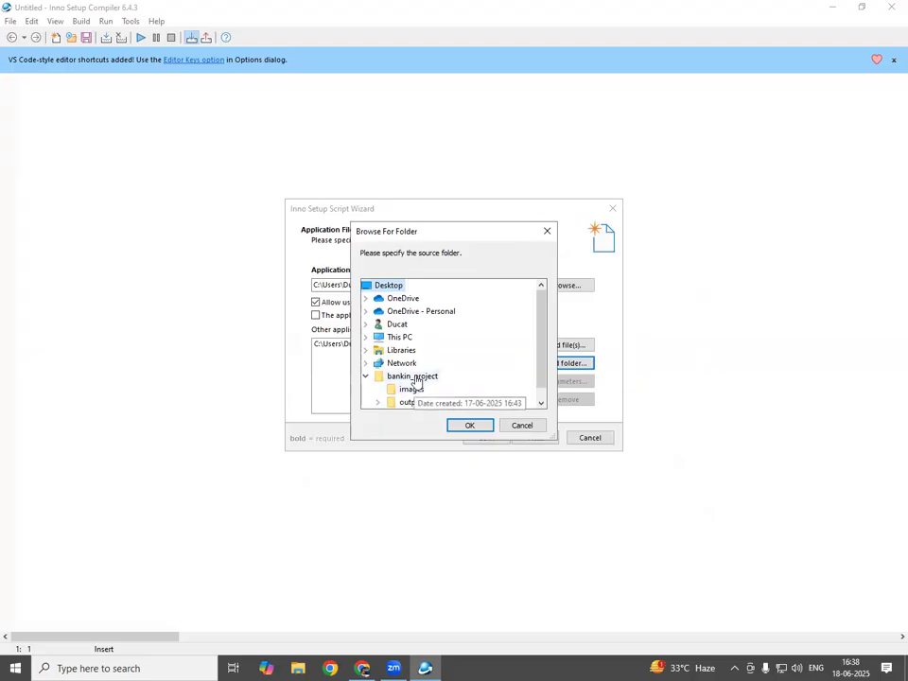
click(414, 377)
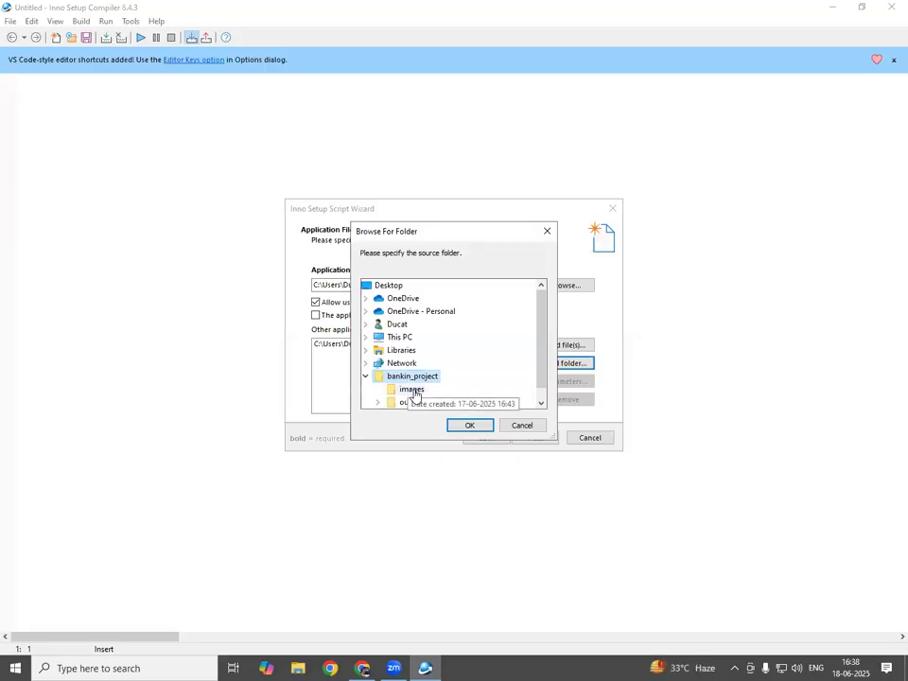
click(470, 426)
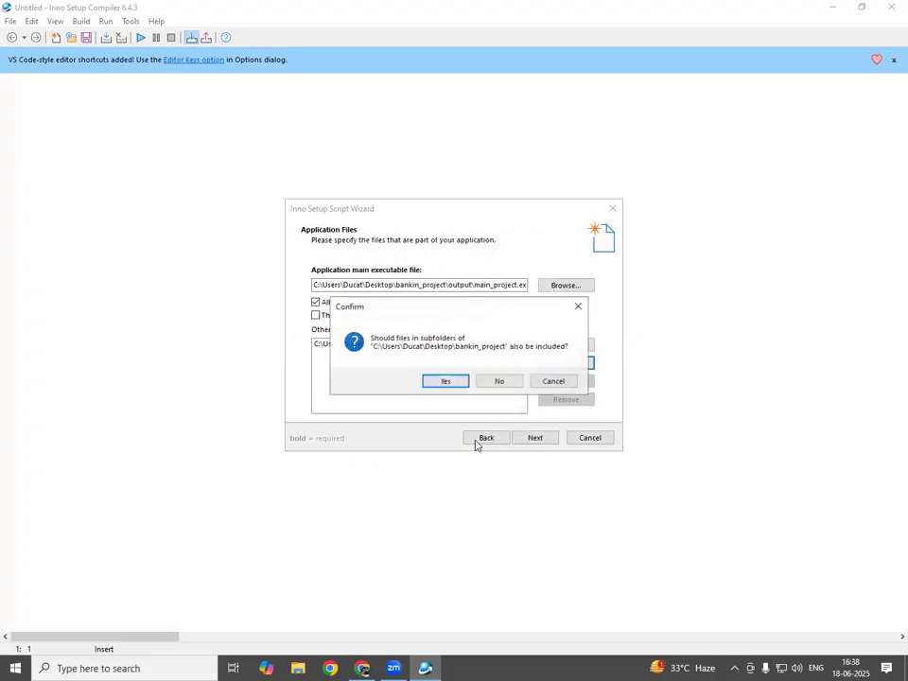
click(460, 385)
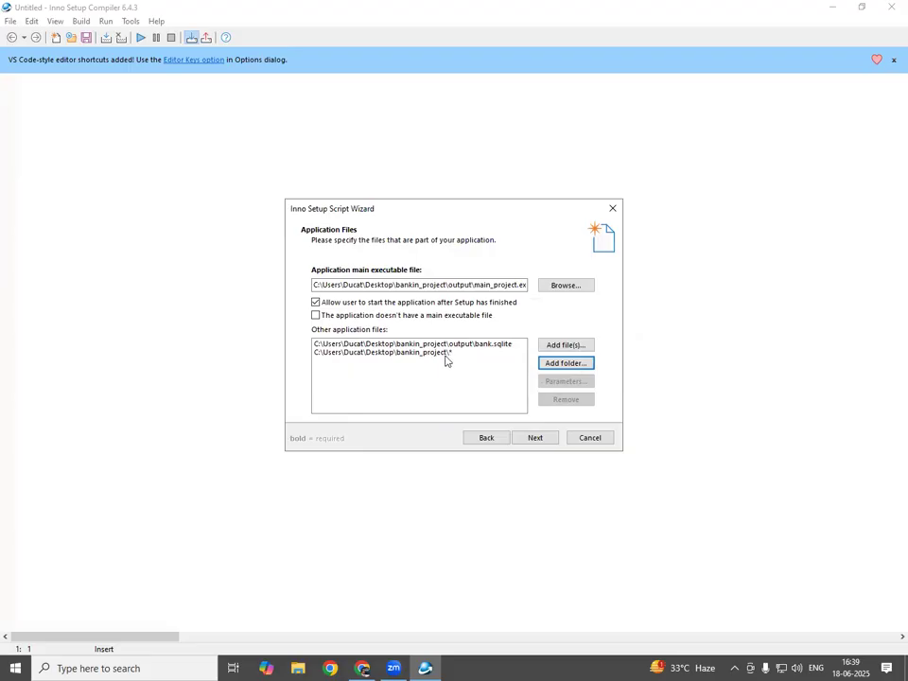
Step: Accept the default file association, shortcuts, documentation, install mode, registry and English language settings, continuing to the compiler settings
click(535, 439)
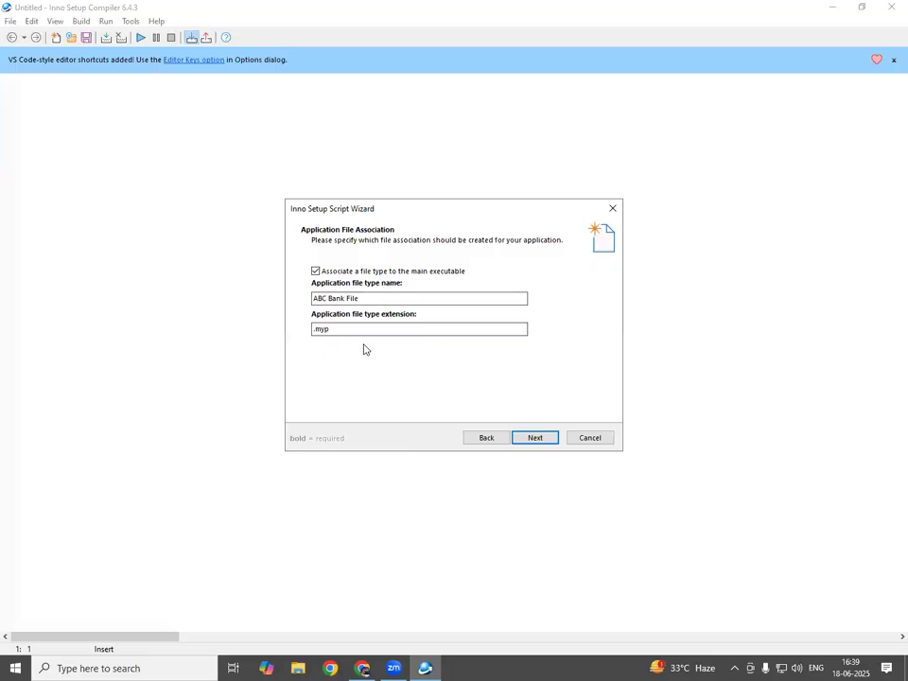
click(536, 438)
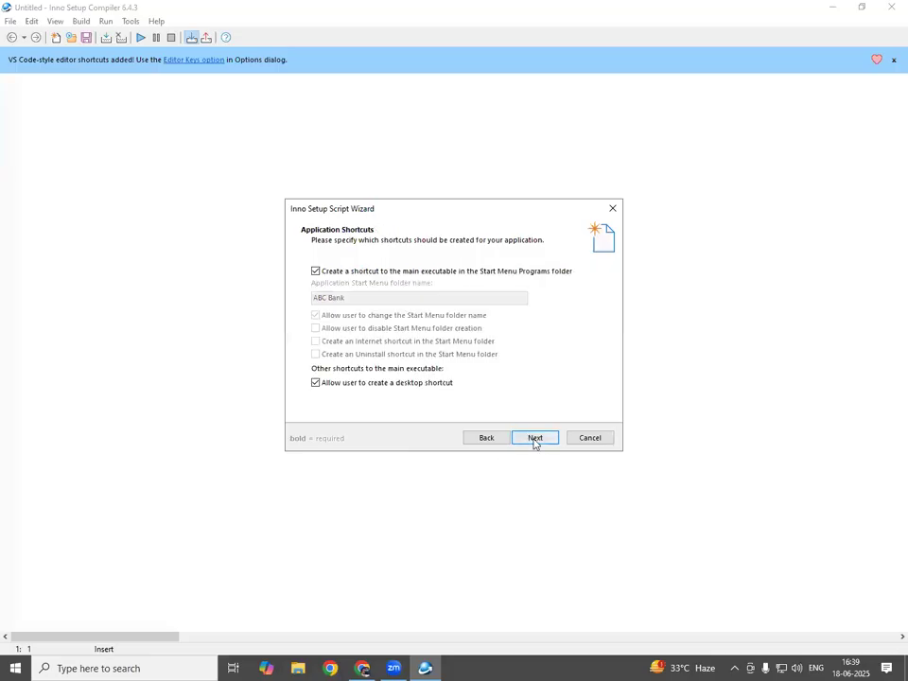
click(540, 440)
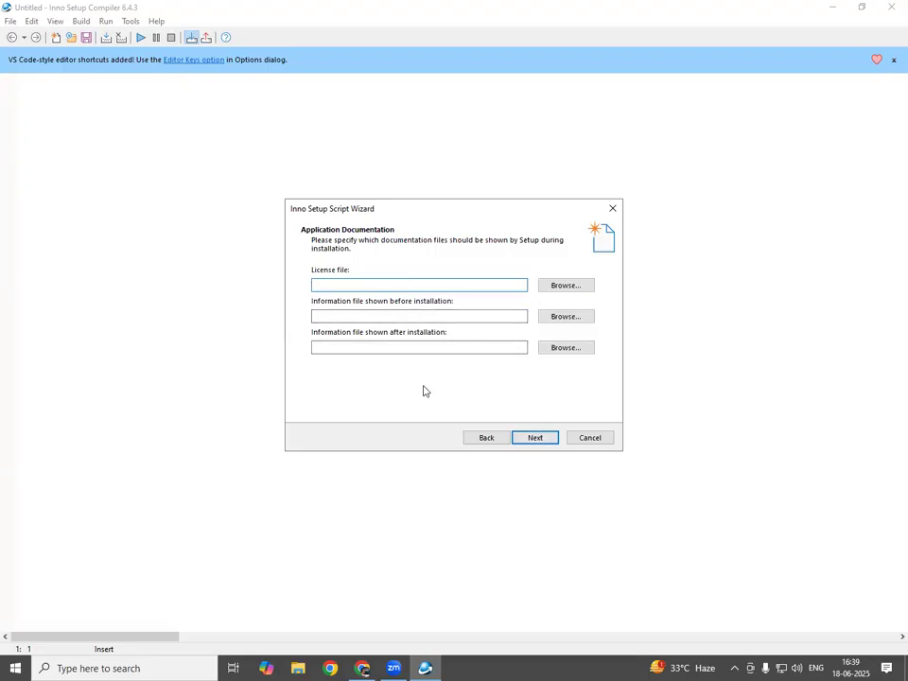
click(532, 440)
click(523, 437)
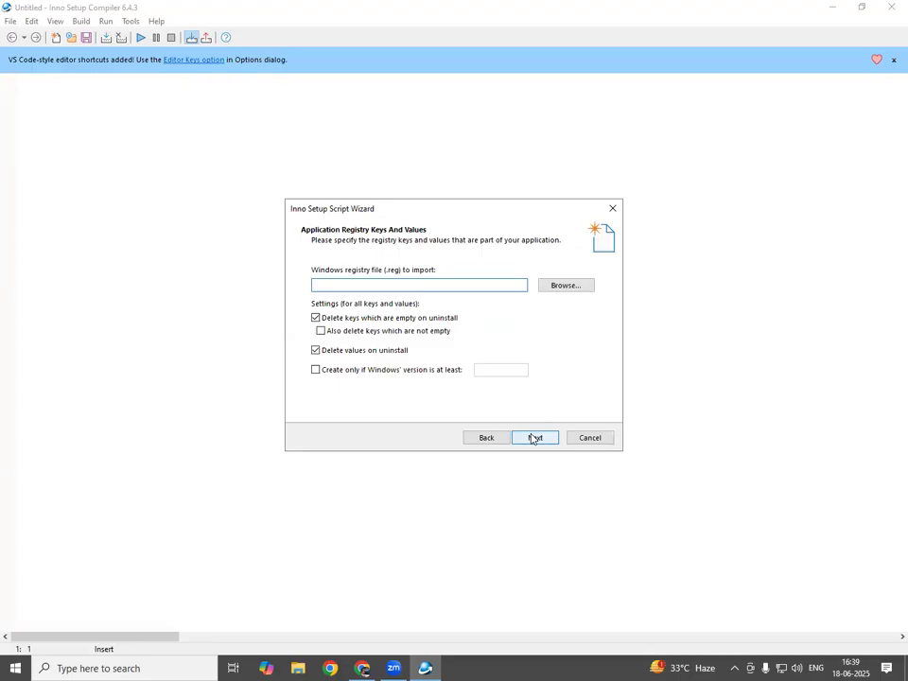
click(534, 438)
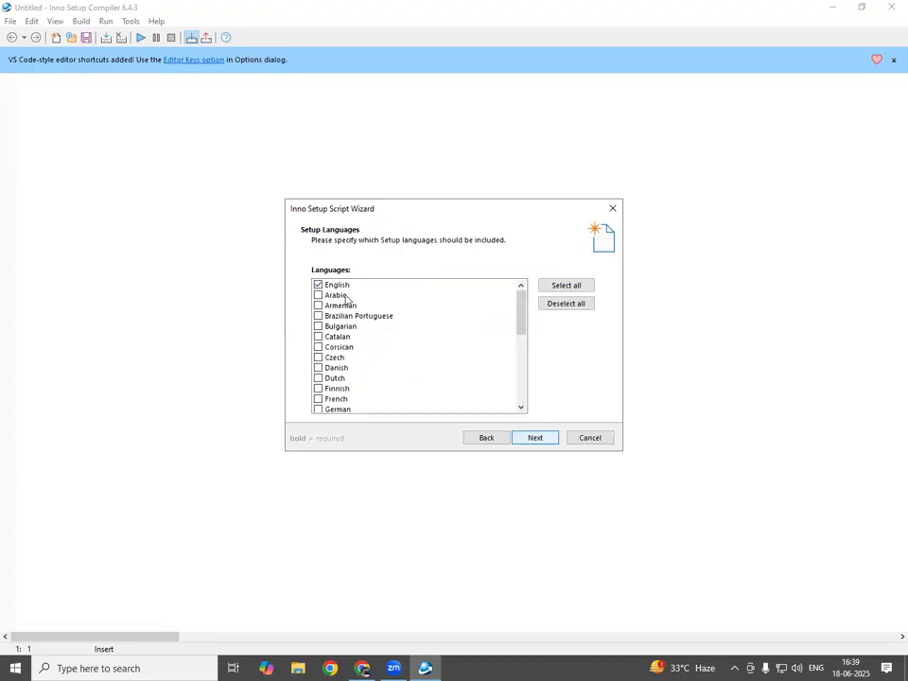
click(535, 441)
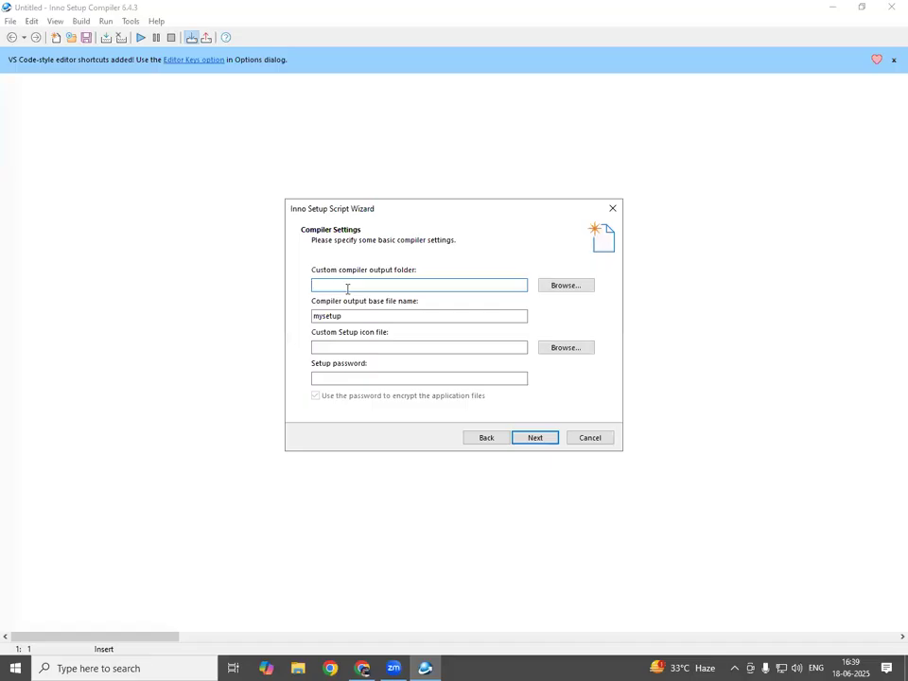
Step: Set the custom compiler output folder to the Desktop
click(563, 294)
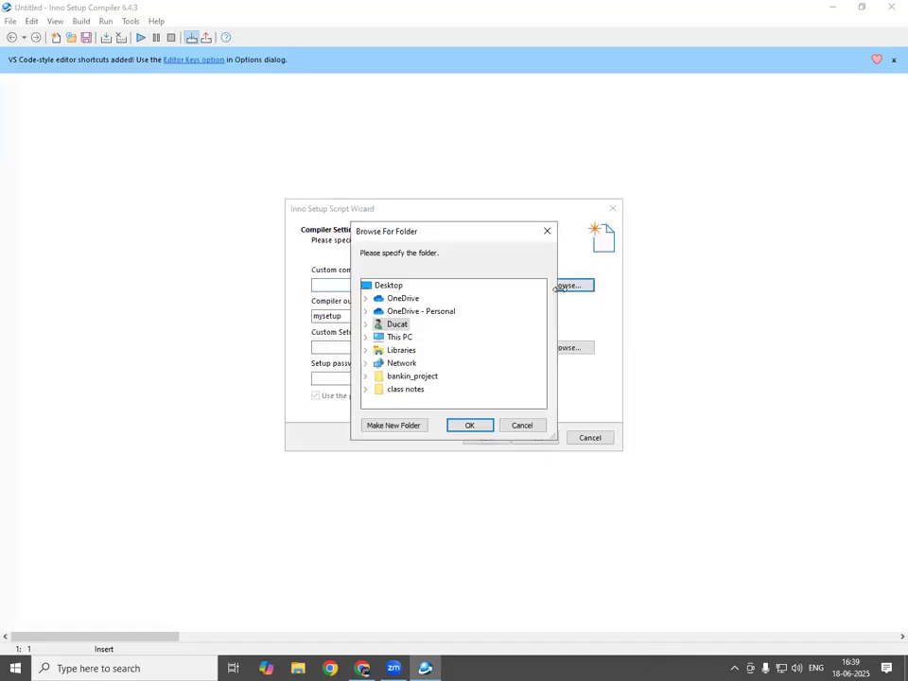
click(395, 287)
click(472, 425)
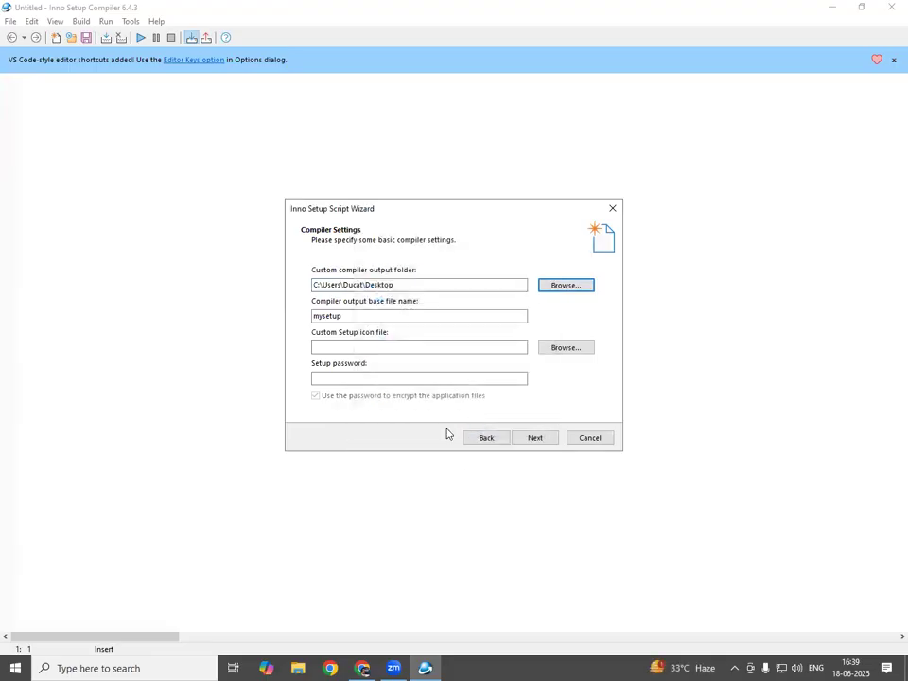
Step: Change the compiler output base file name to bank_setup
click(366, 317)
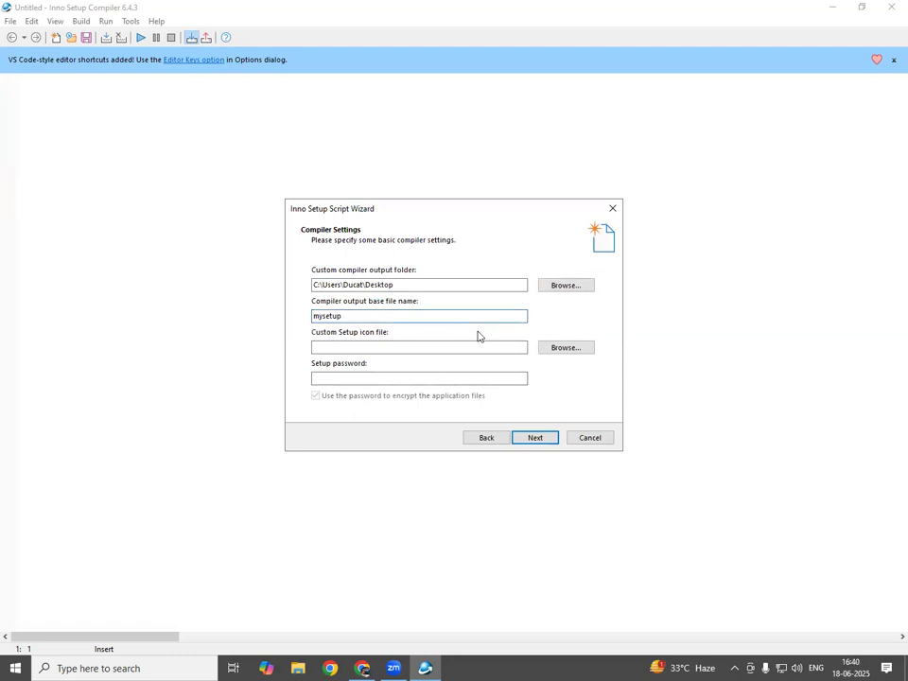
key(Left)
key(Left)
key(Left)
key(Left)
key(Left)
key(BackSpace)
key(BackSpace)
text(bank_)
click(414, 351)
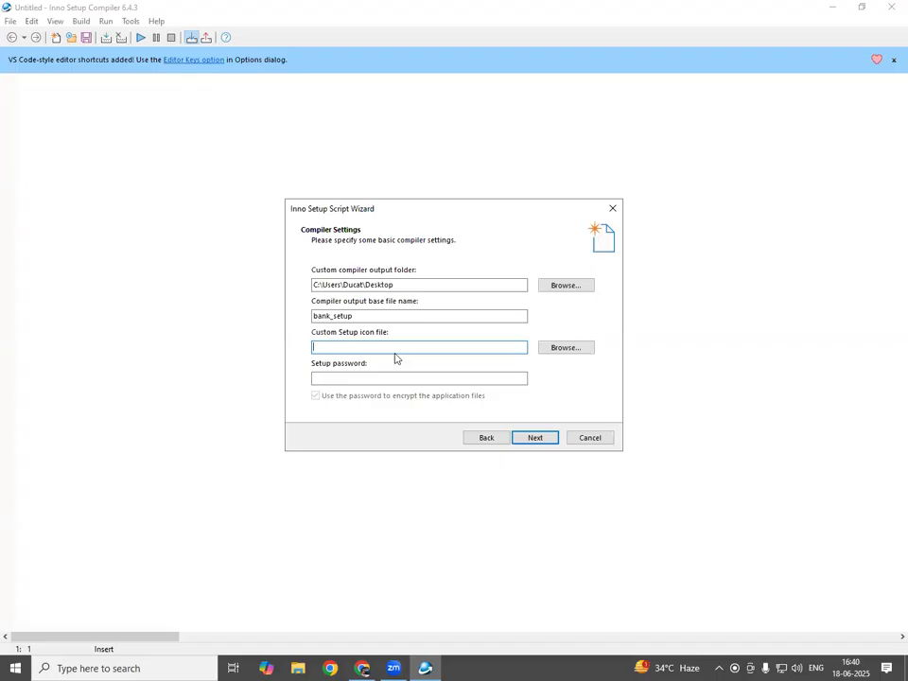
Step: Switch to Chrome and search in a new tab for ".ico icon for banking system"
click(362, 667)
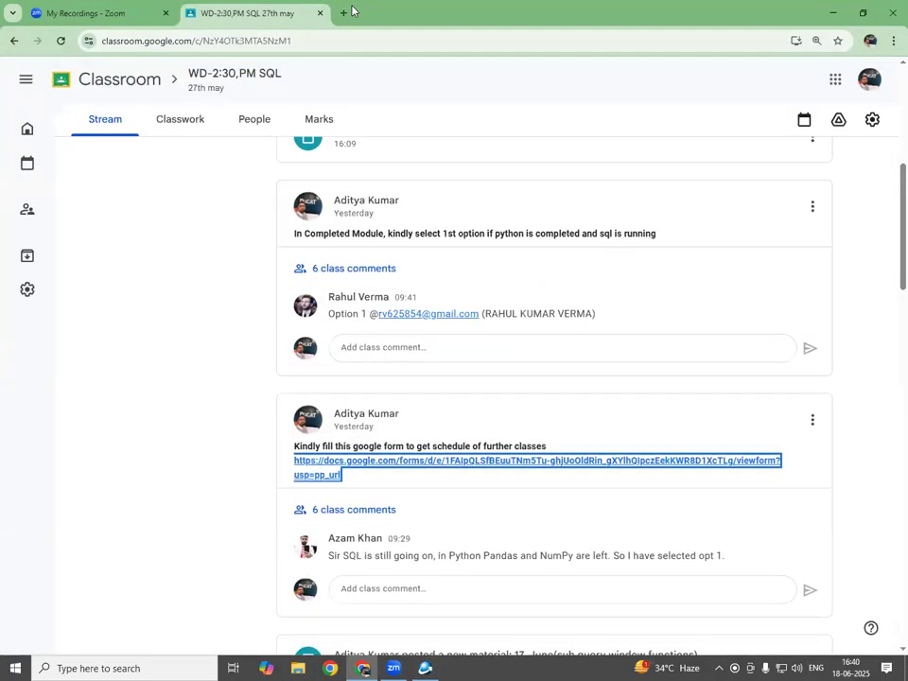
click(345, 12)
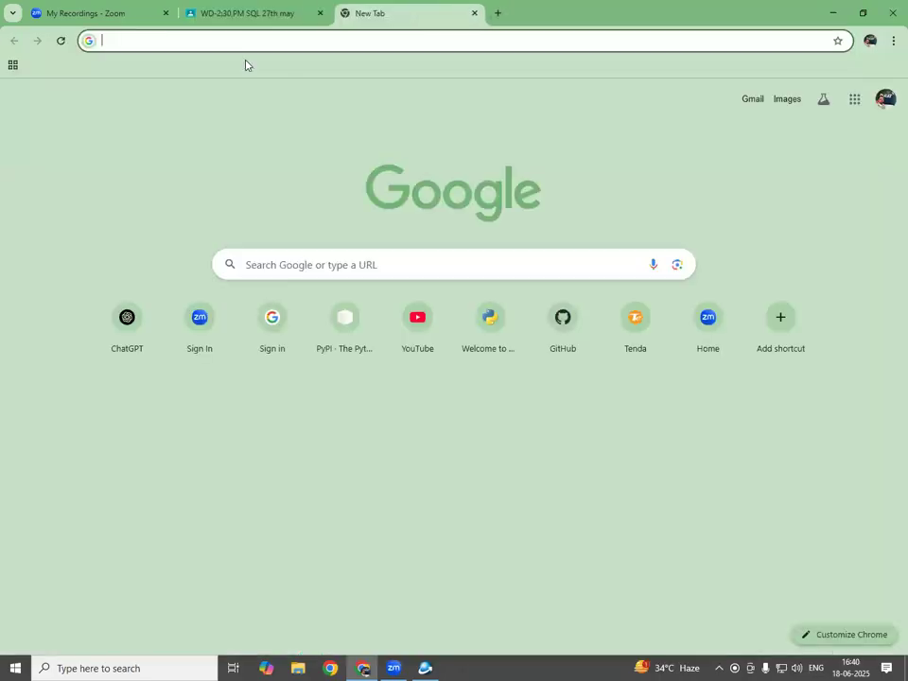
text(.ico )
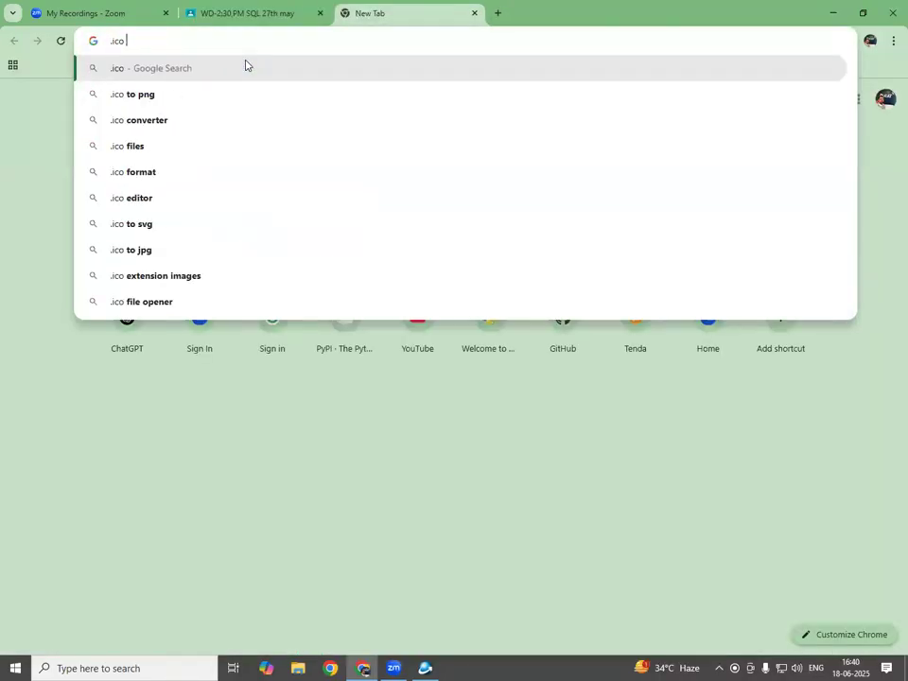
text(icon)
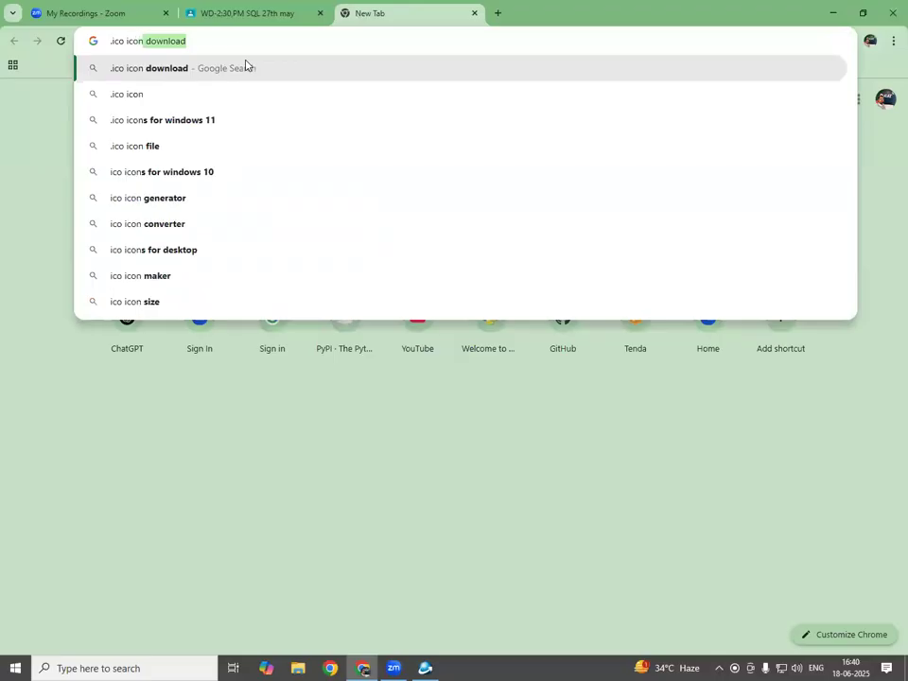
text( for )
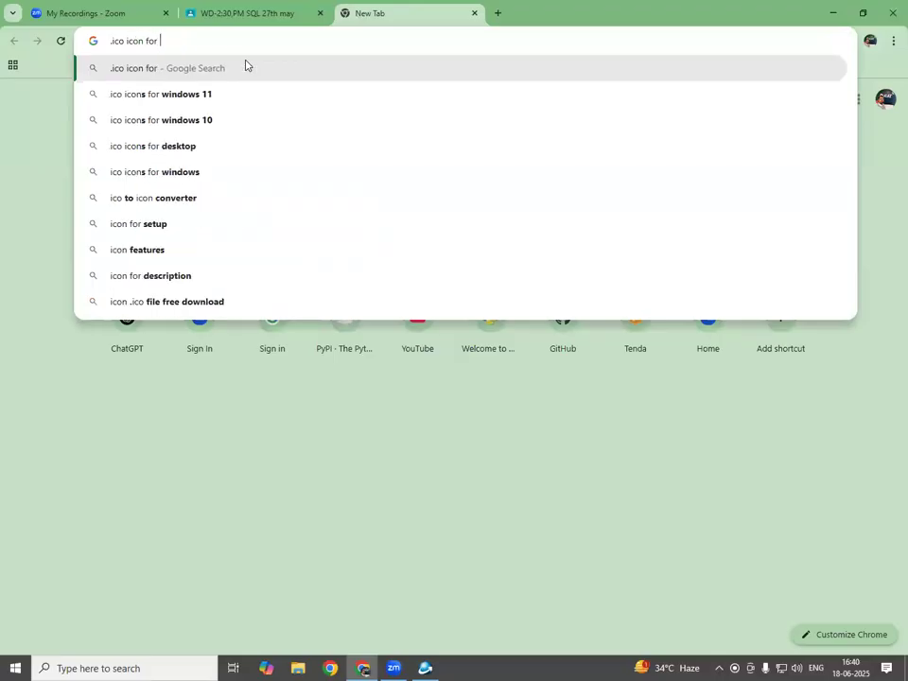
text(bank)
key(Down)
key(Down)
key(Return)
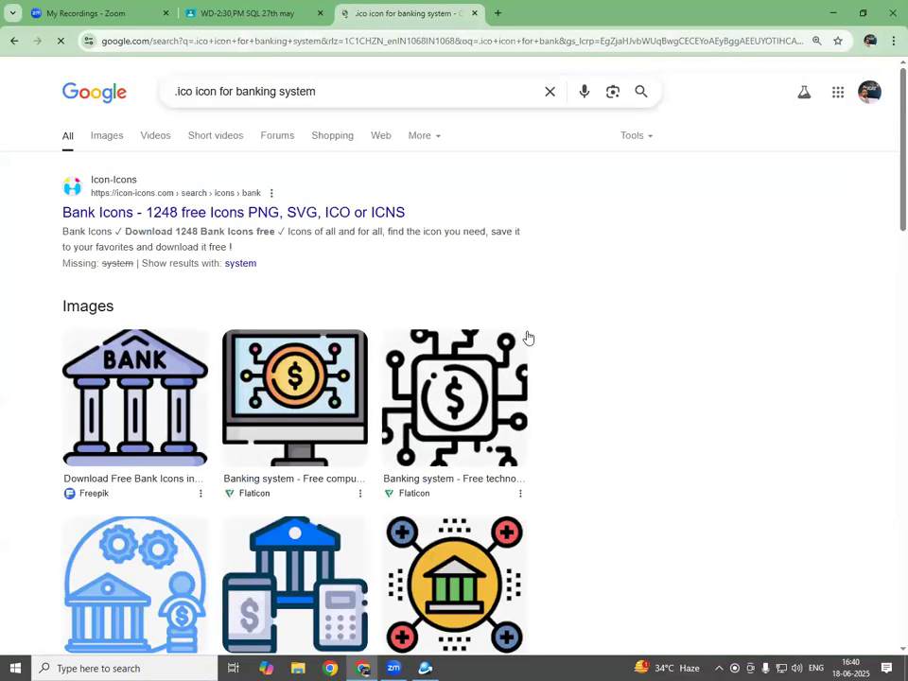
Step: Save the Freepik bank building image from the search results as a PNG named setup_icon in the 4-30(WD) folder
scroll(567, 333, down, 1)
scroll(567, 333, down, 1)
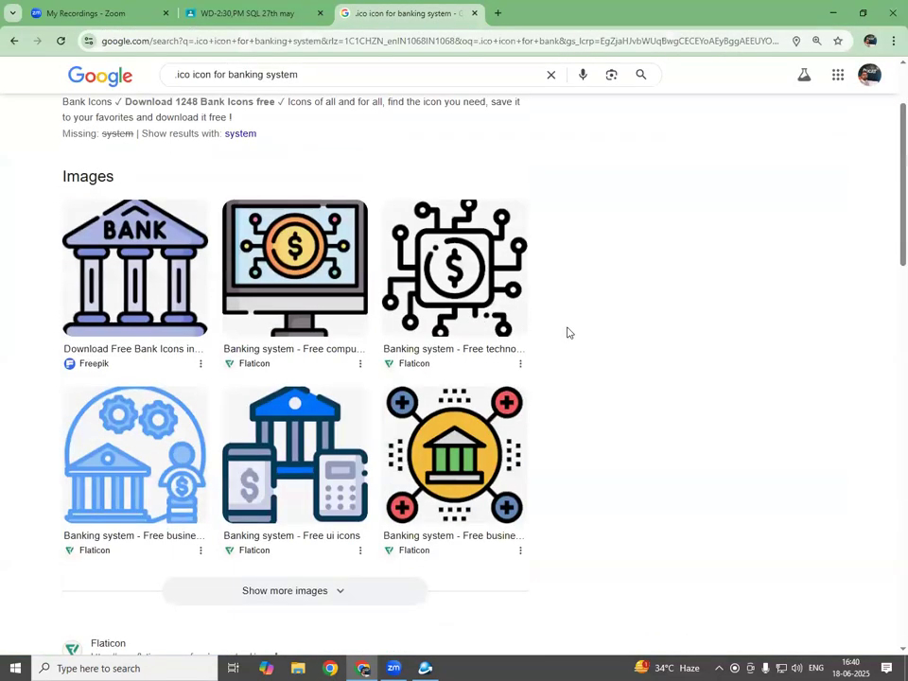
click(135, 276)
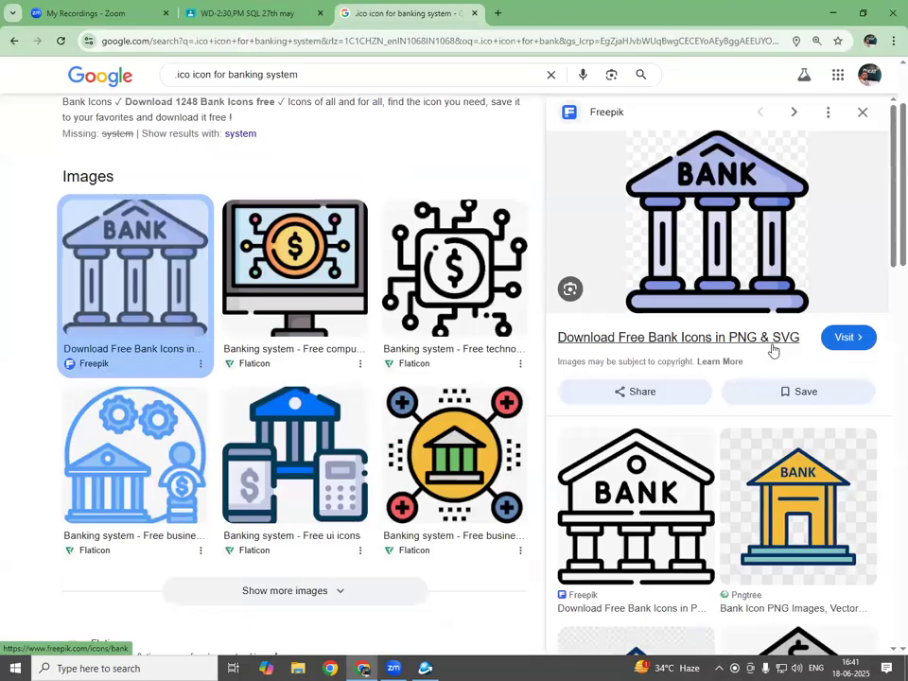
right_click(741, 225)
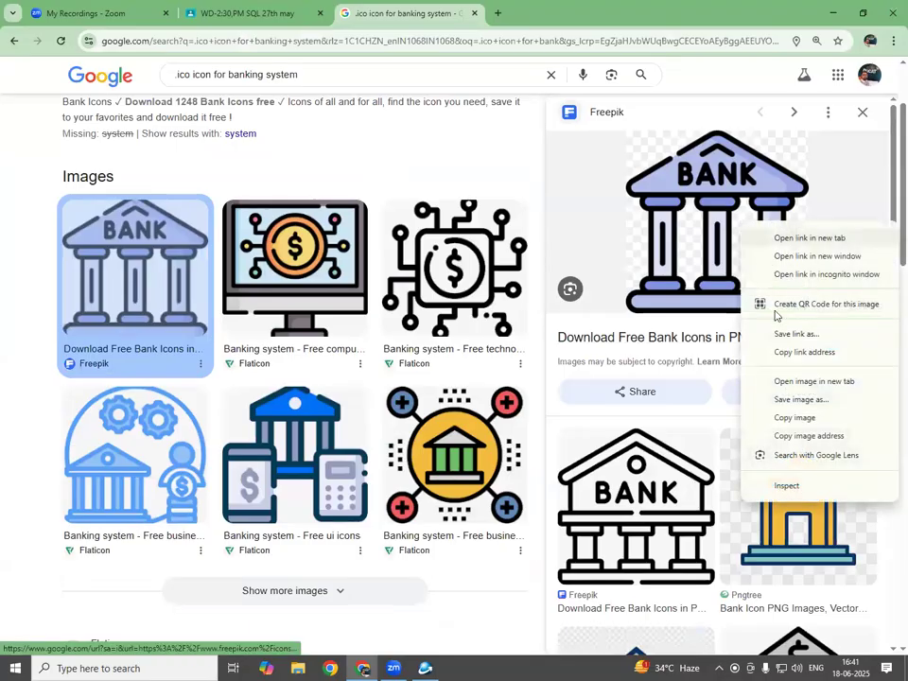
click(819, 403)
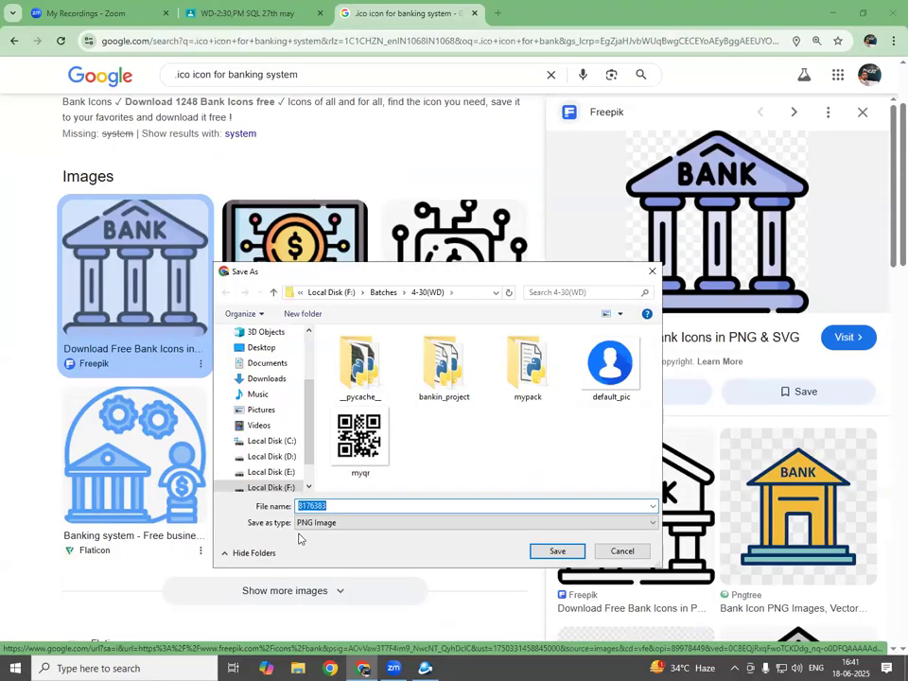
drag(389, 275, 385, 182)
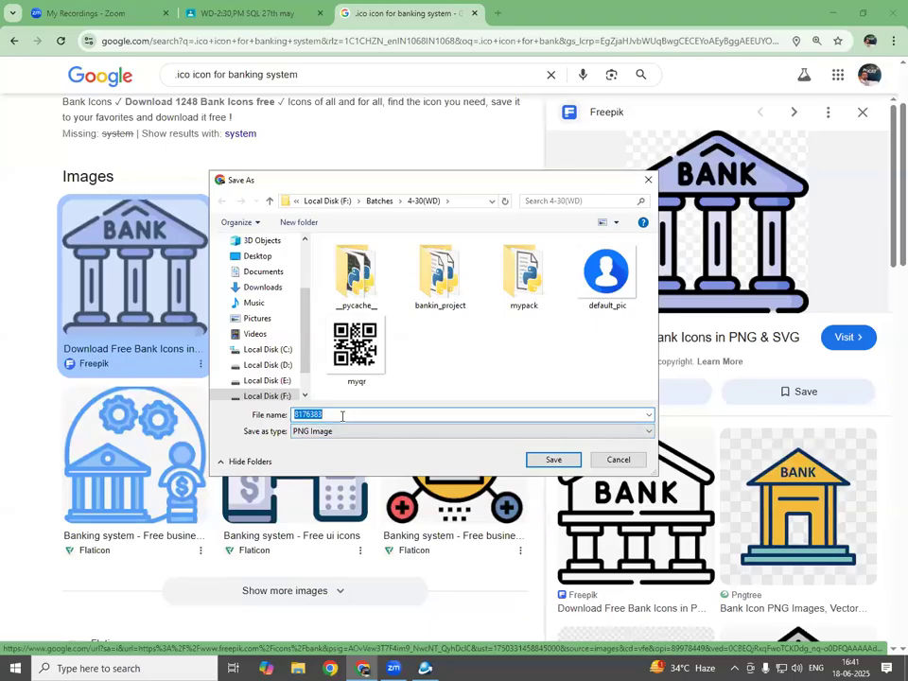
text(setup_icon)
key(Return)
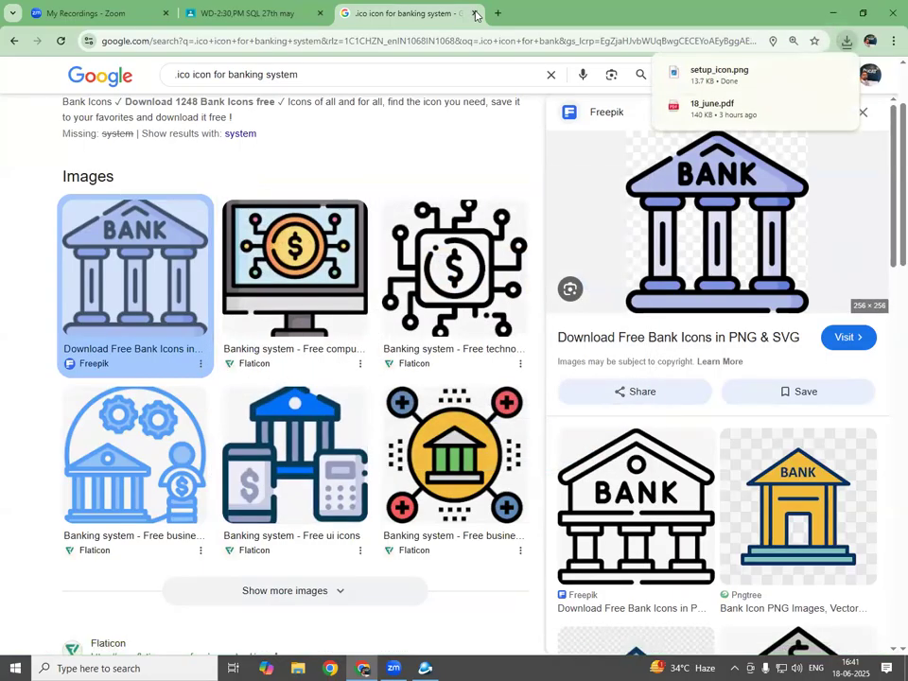
Step: Replace the image search tab with a new search for "png to ico" and open CloudConvert's PNG to ICO Converter
click(476, 15)
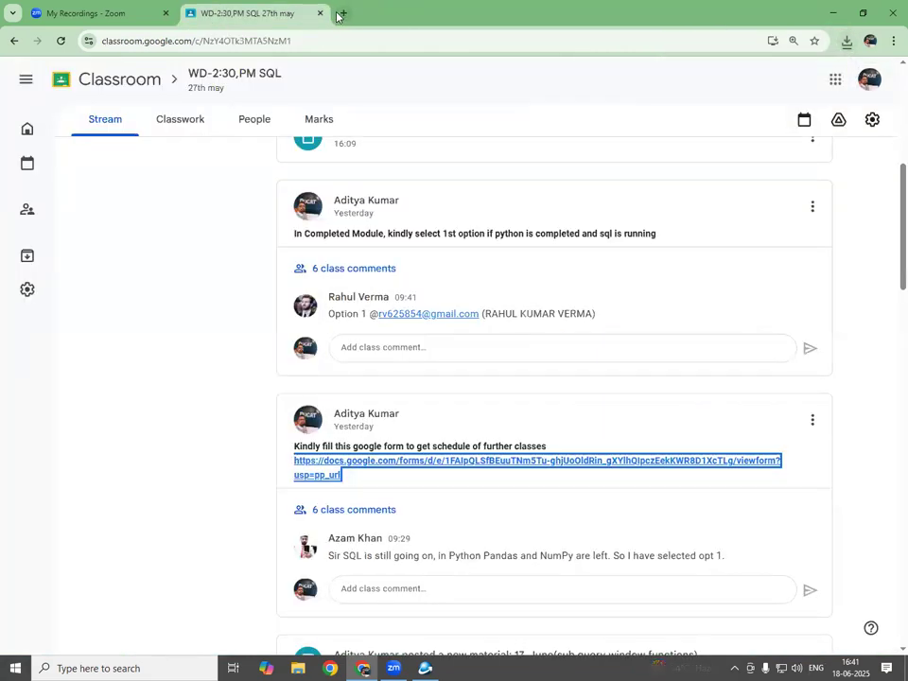
click(341, 13)
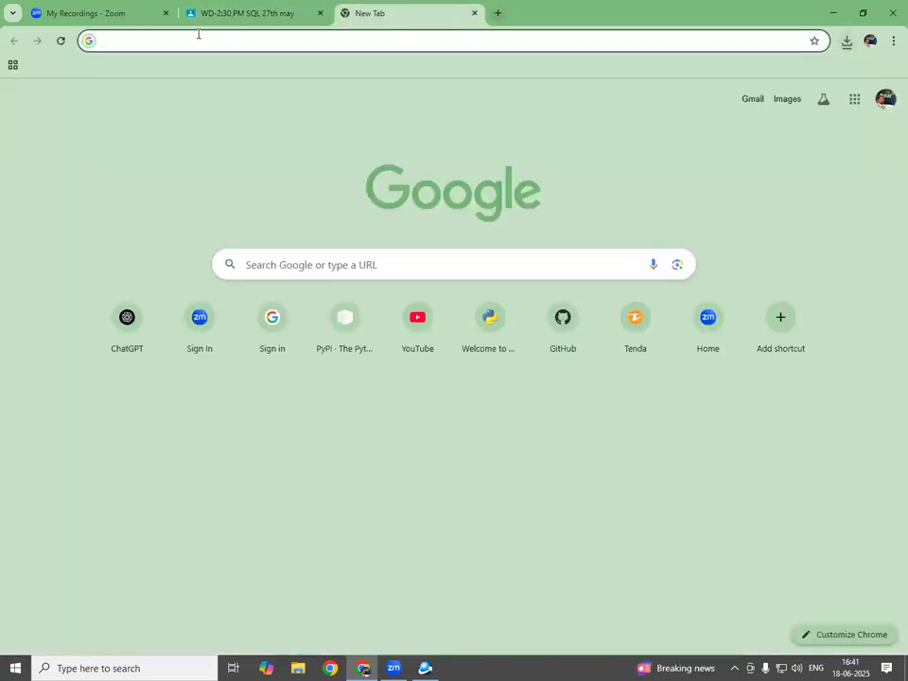
text(png to)
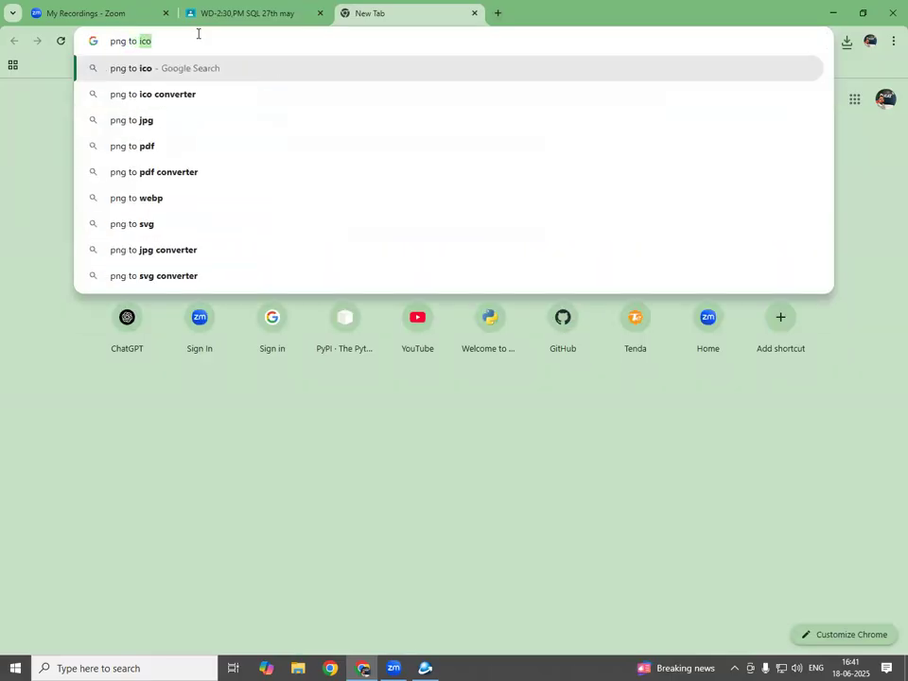
key(Return)
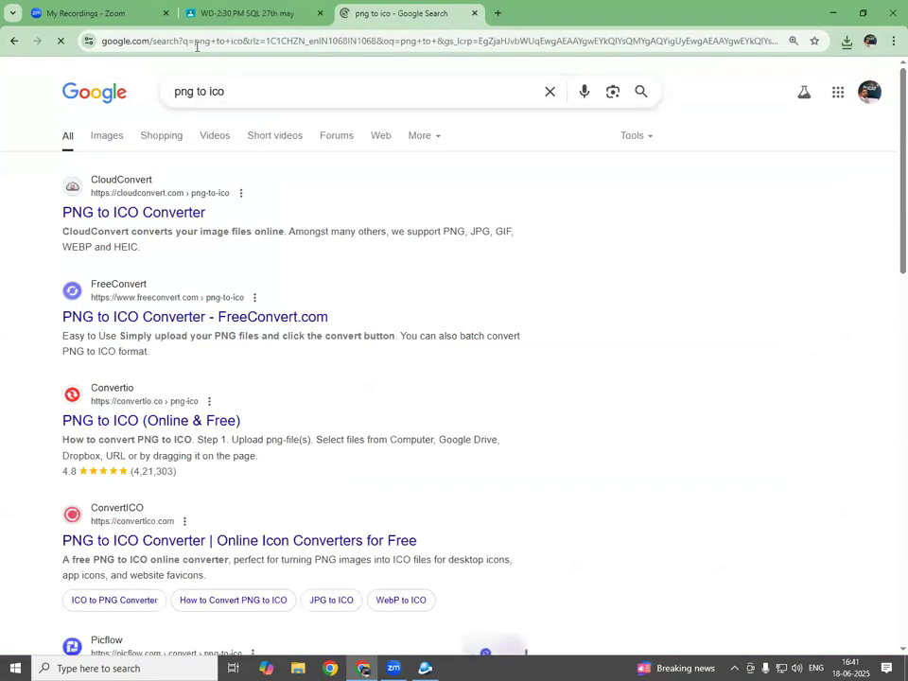
click(154, 214)
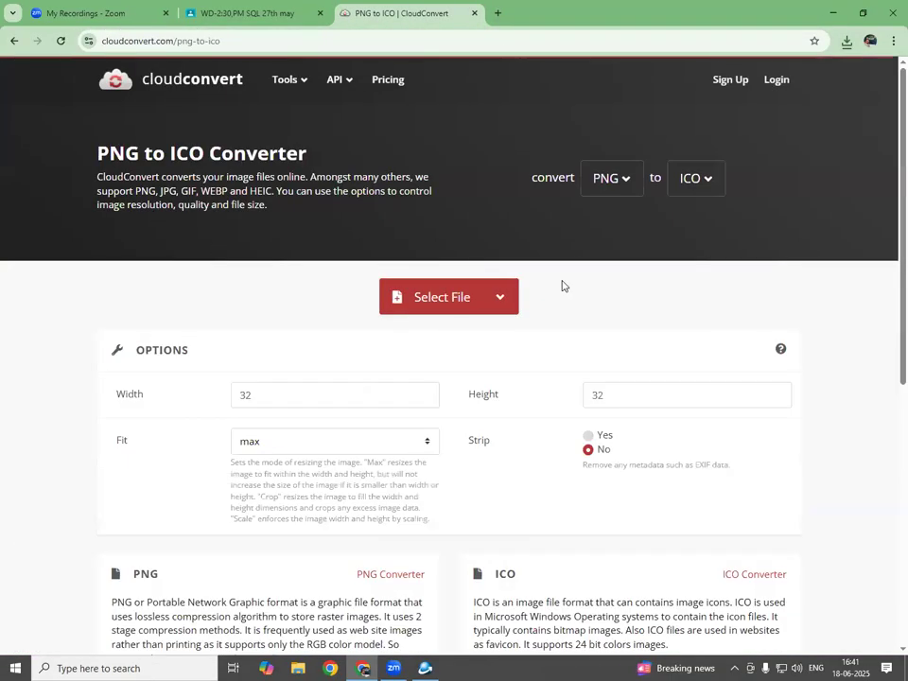
click(498, 298)
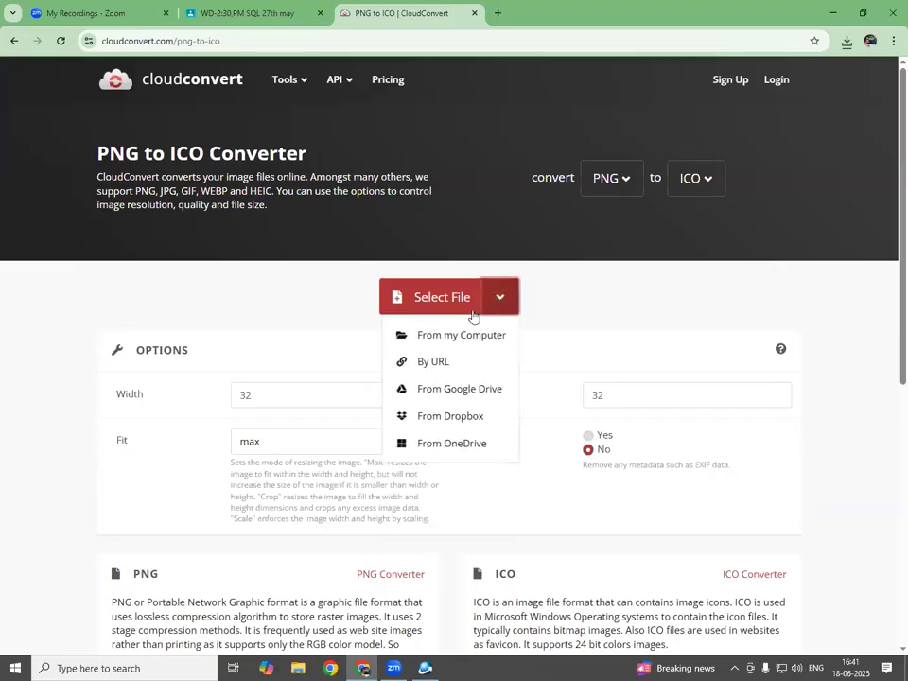
click(472, 345)
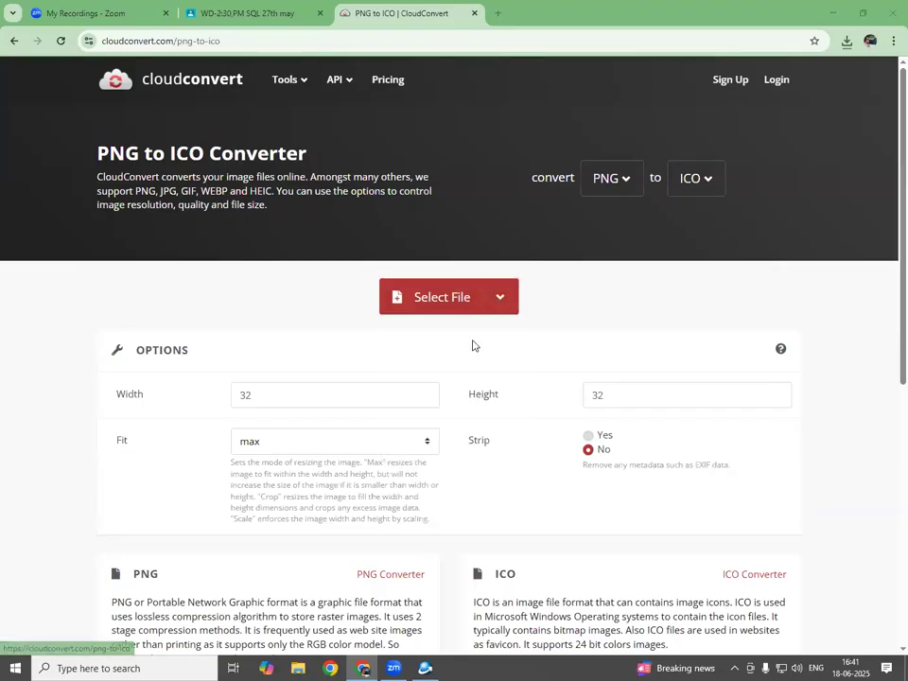
click(265, 309)
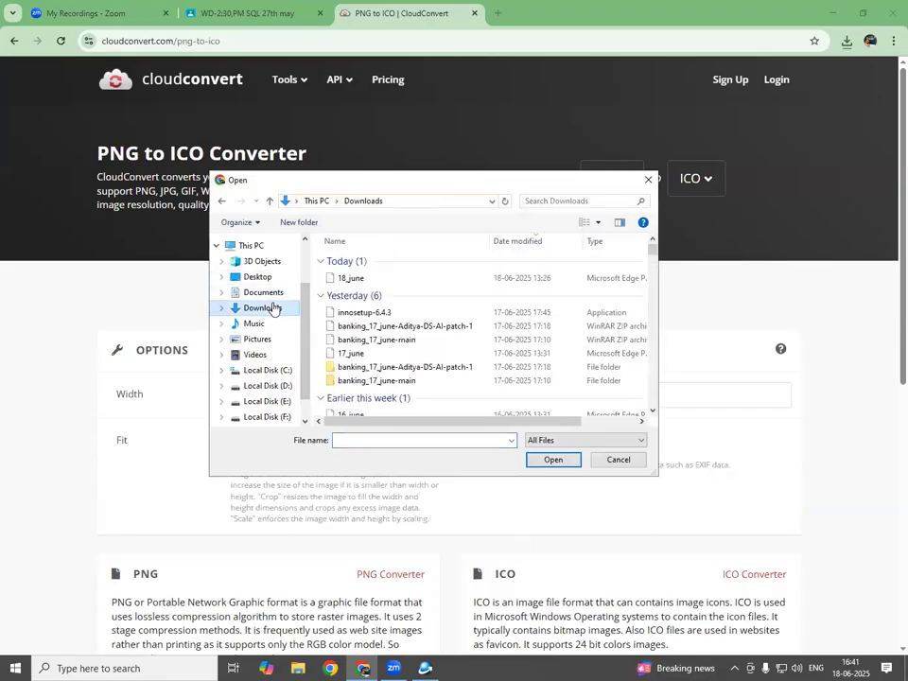
click(402, 440)
text(se)
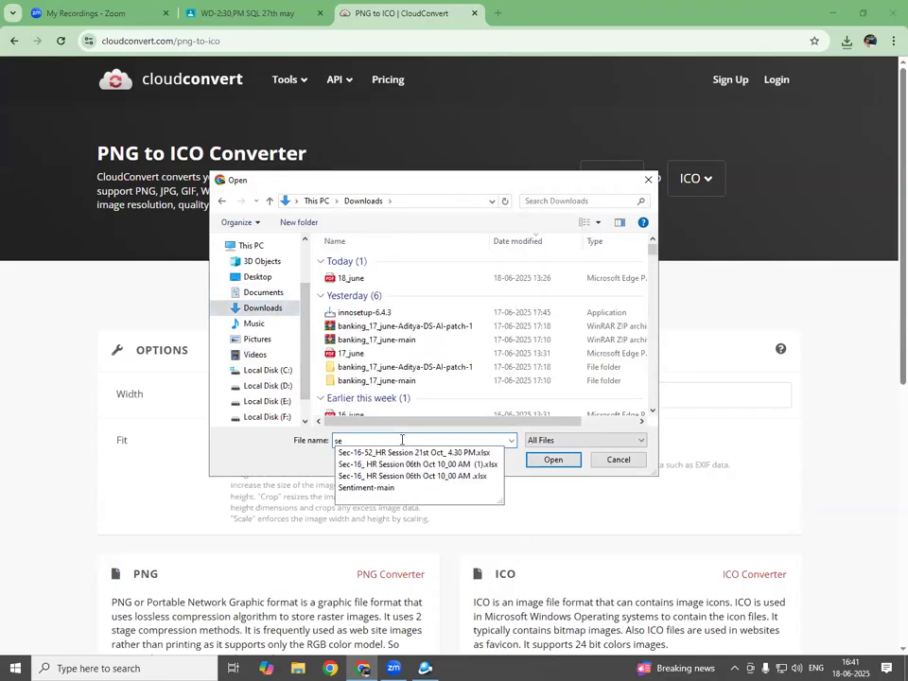
key(BackSpace)
key(BackSpace)
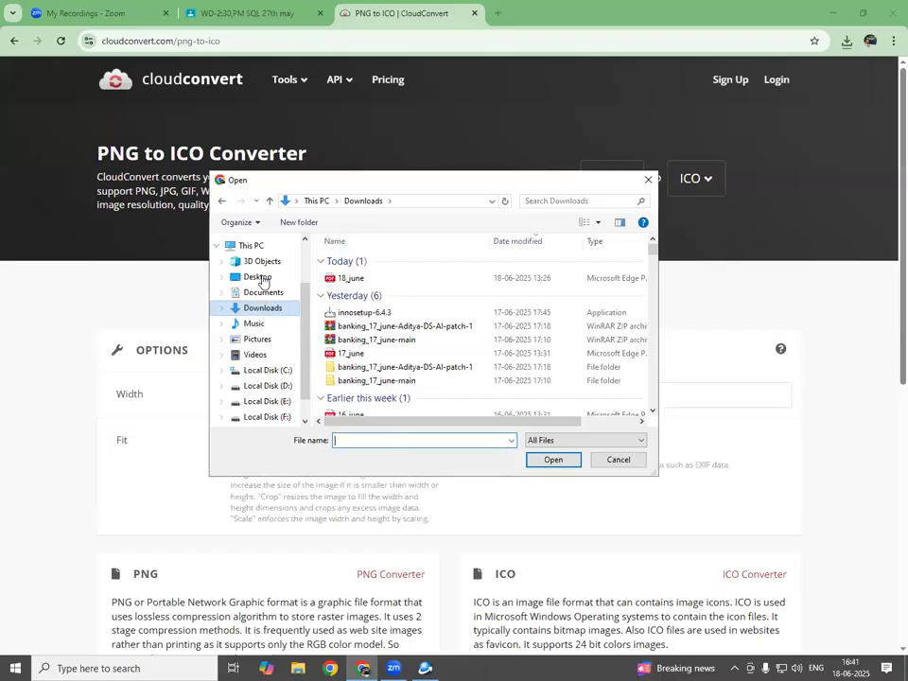
click(258, 277)
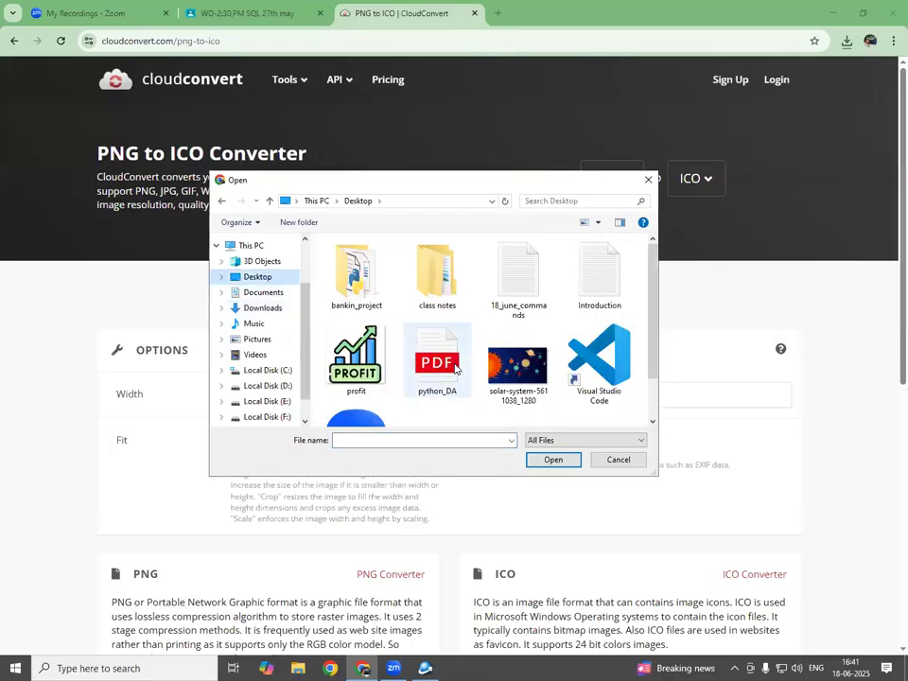
scroll(455, 369, down, 1)
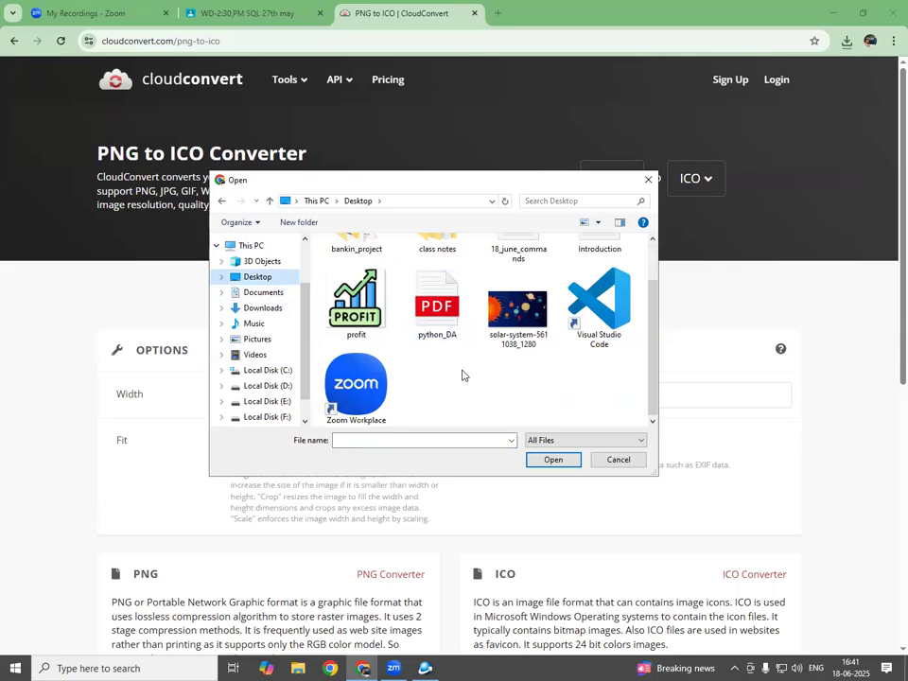
scroll(463, 372, up, 1)
click(847, 43)
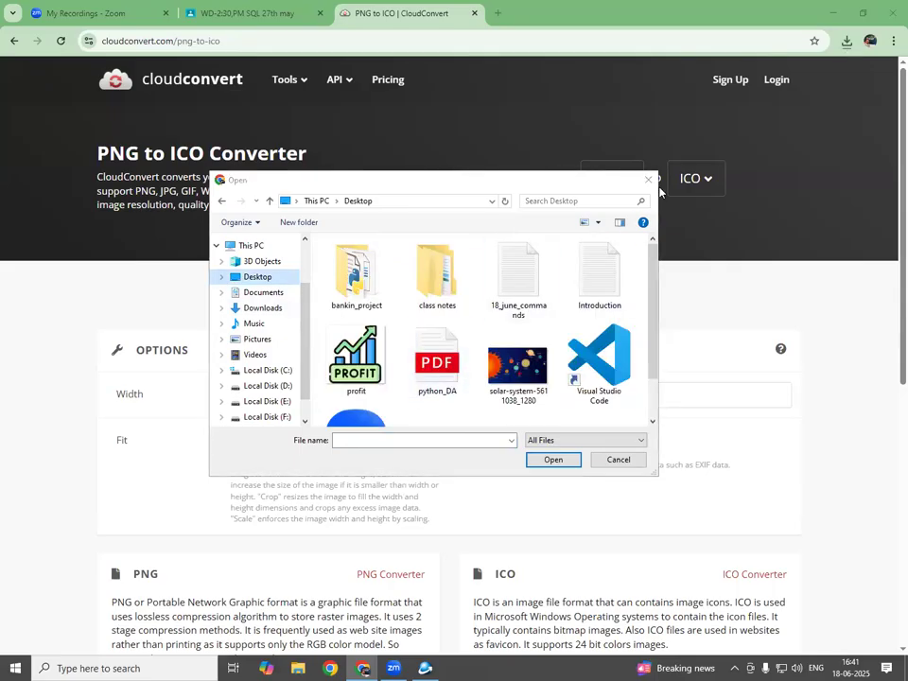
key(Escape)
Step: Check which folder holds the downloaded setup_icon.png, using the browser's download history, and return to the converter page
click(847, 44)
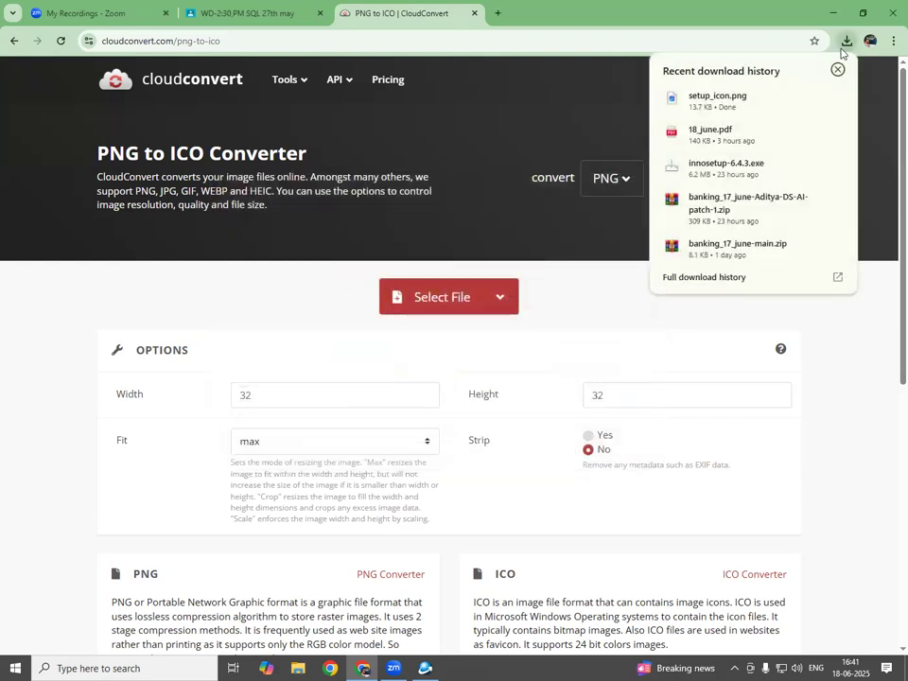
click(811, 99)
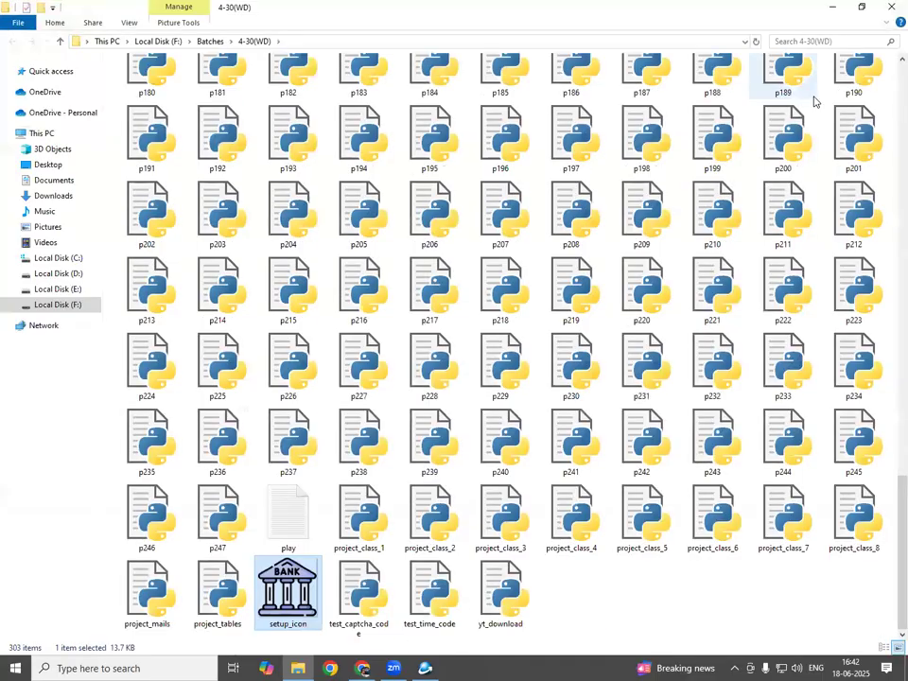
key(alt+Tab)
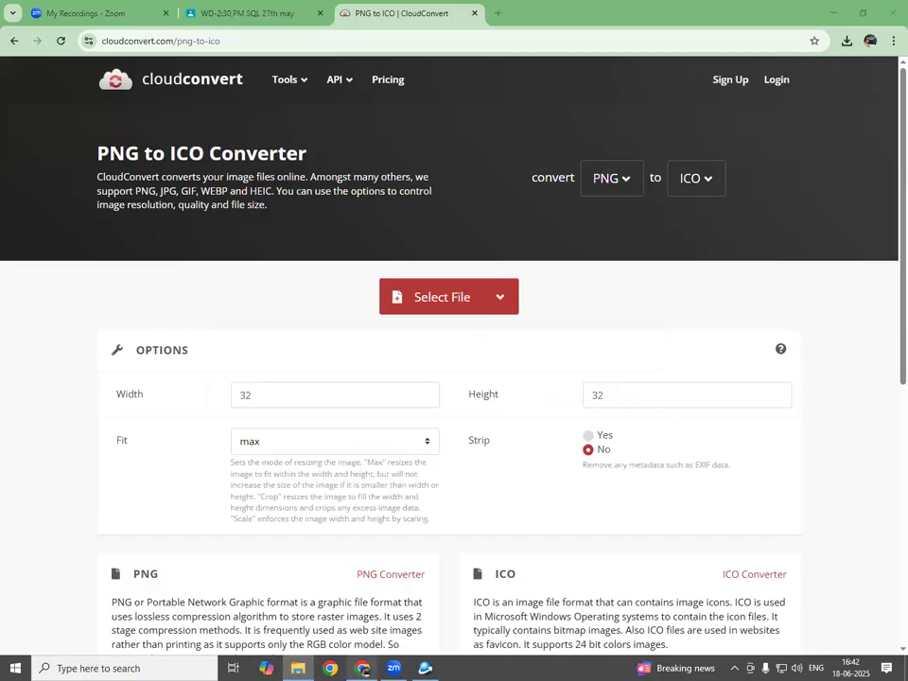
Step: Load setup_icon.png from the Batches\4-30(WD) folder on Local Disk (F:) into the PNG to ICO converter
click(496, 298)
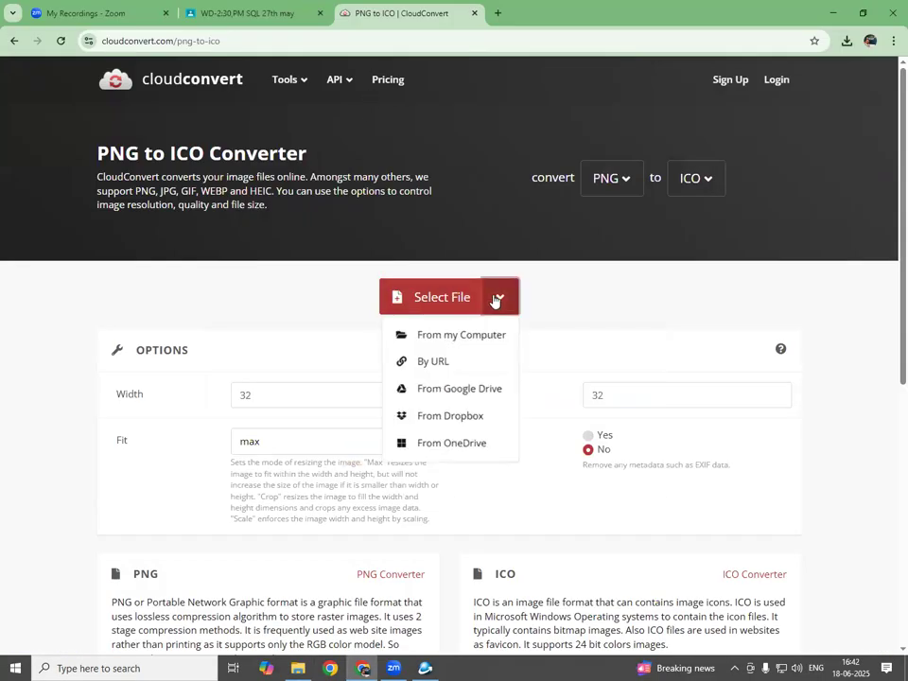
click(446, 337)
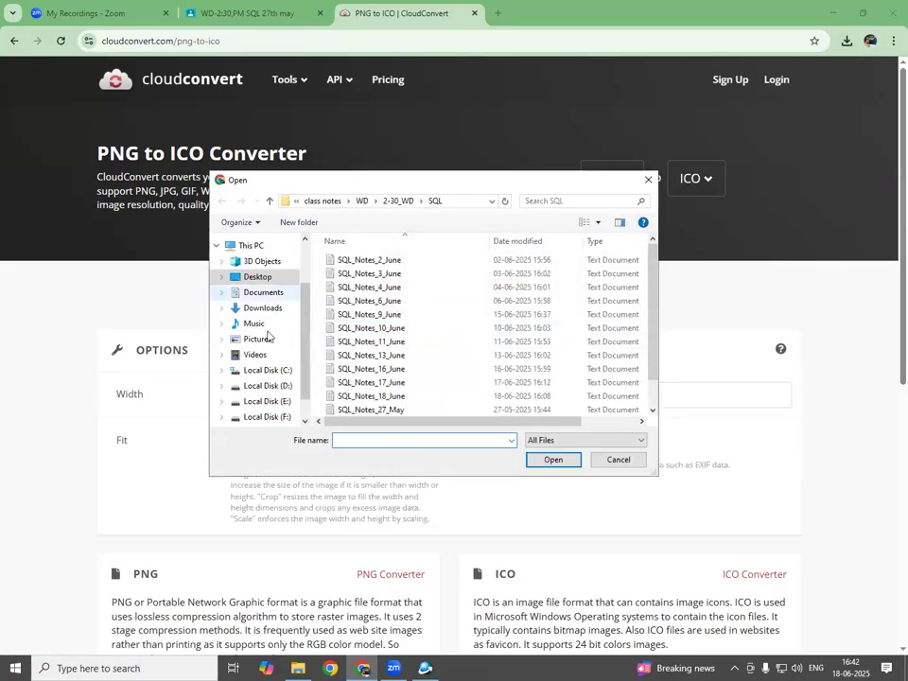
click(267, 418)
double_click(358, 261)
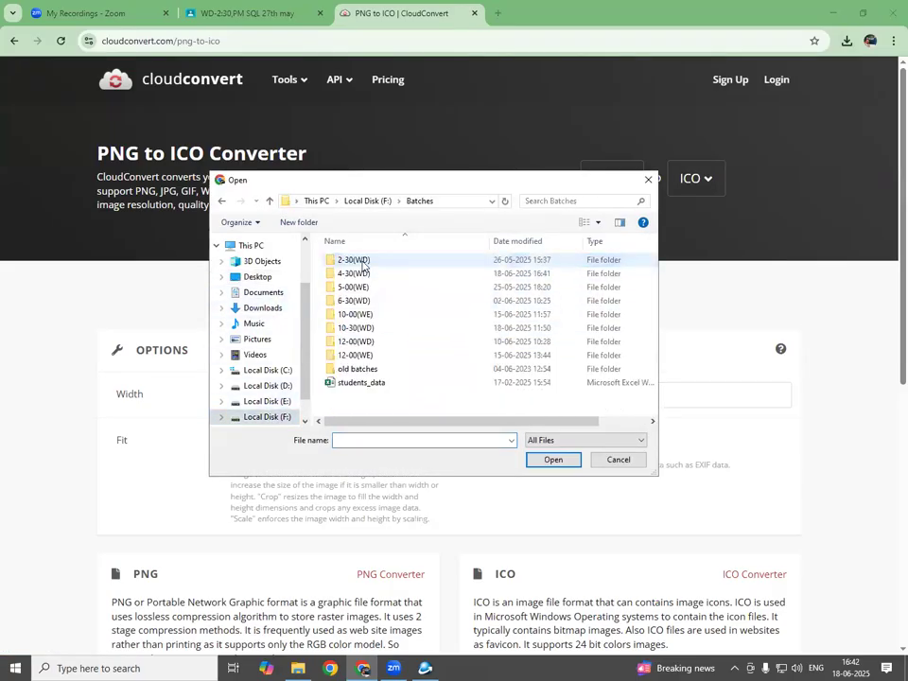
double_click(365, 273)
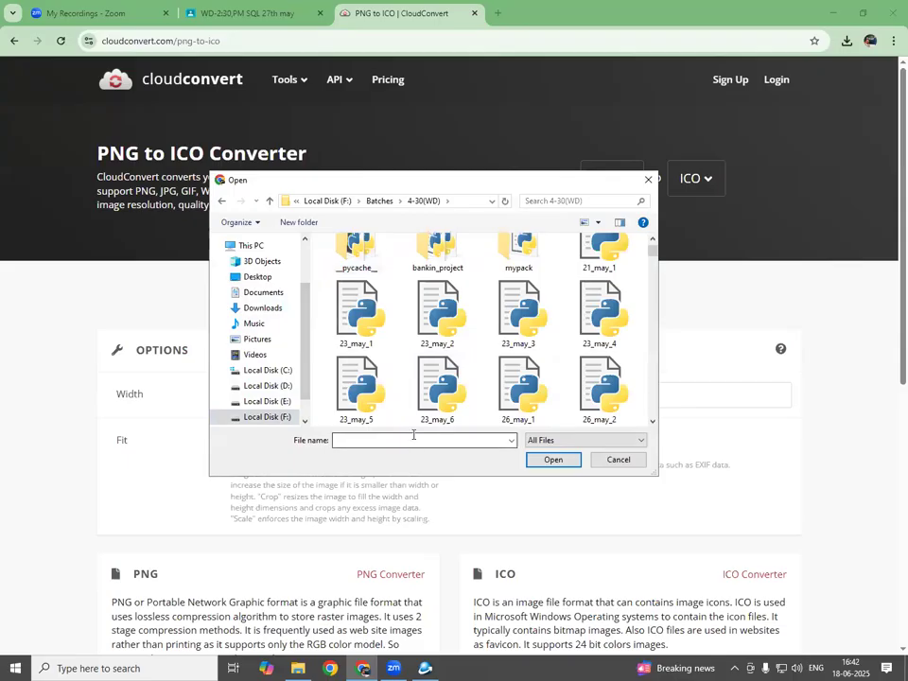
click(414, 441)
text(se)
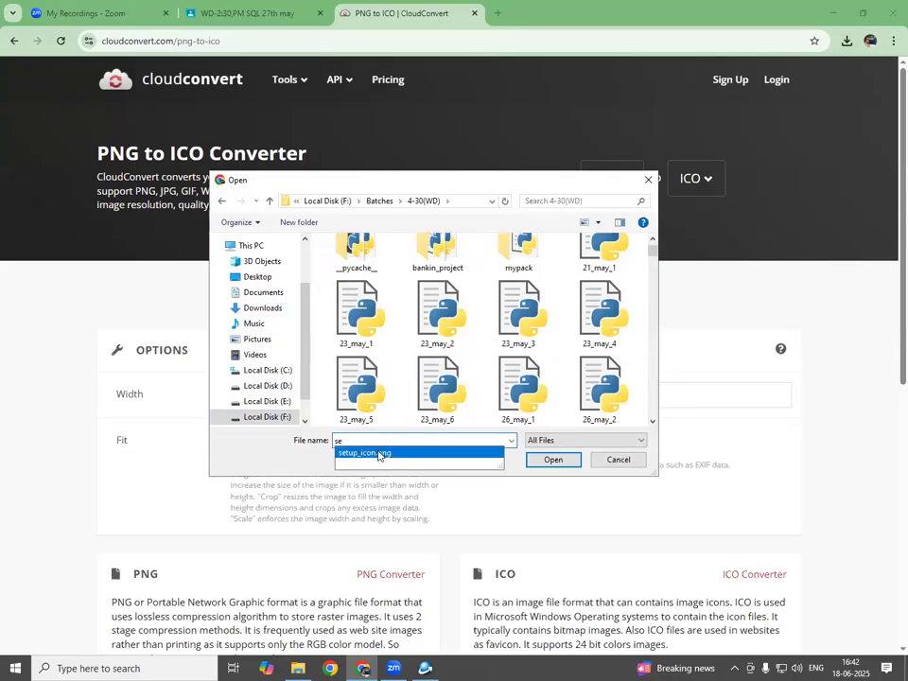
click(378, 453)
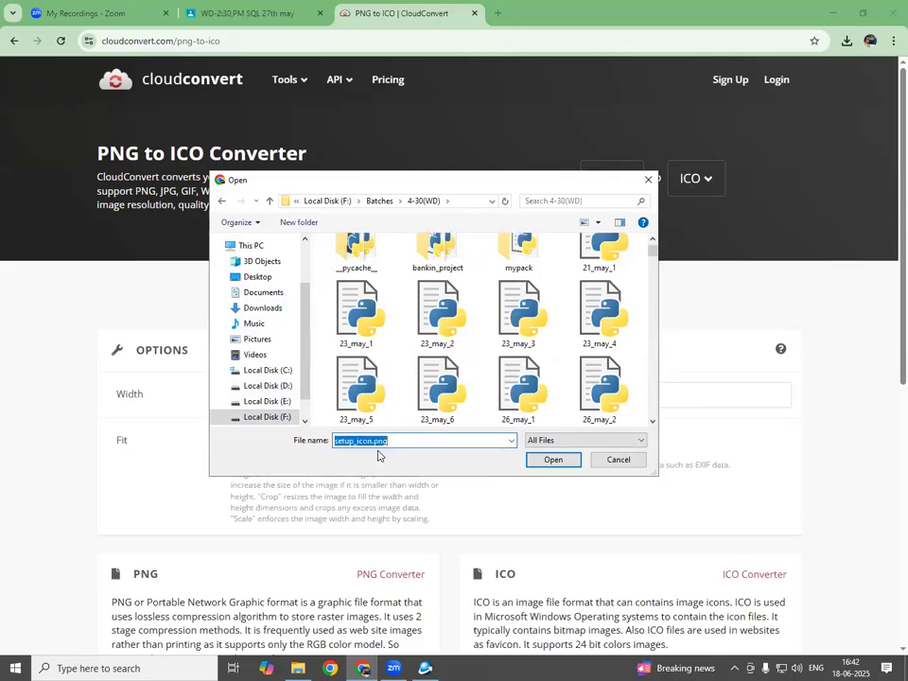
click(543, 462)
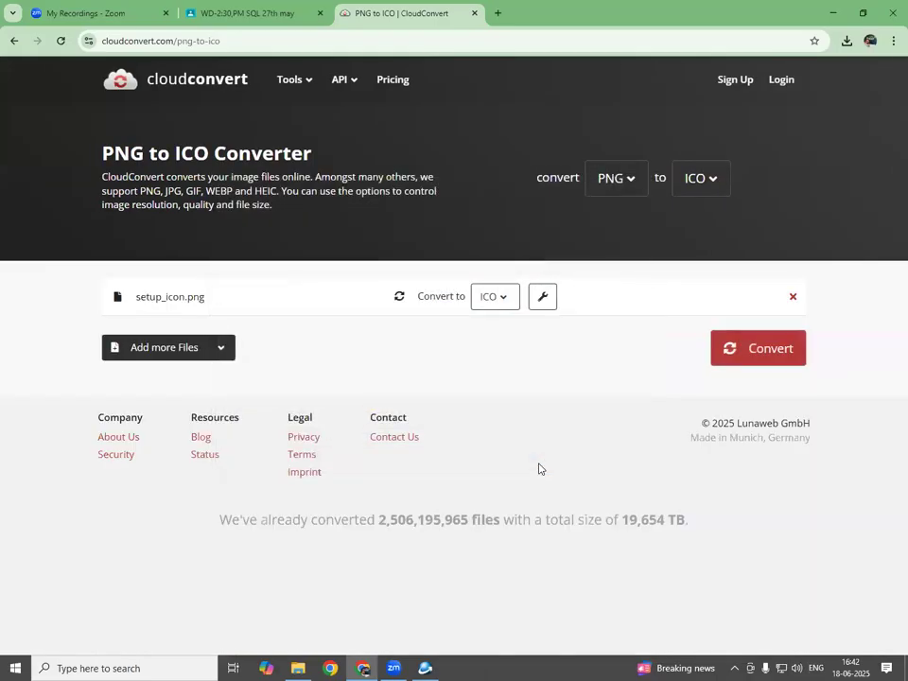
Step: Convert setup_icon.png to ICO, download the converted icon and show it in its folder
click(782, 354)
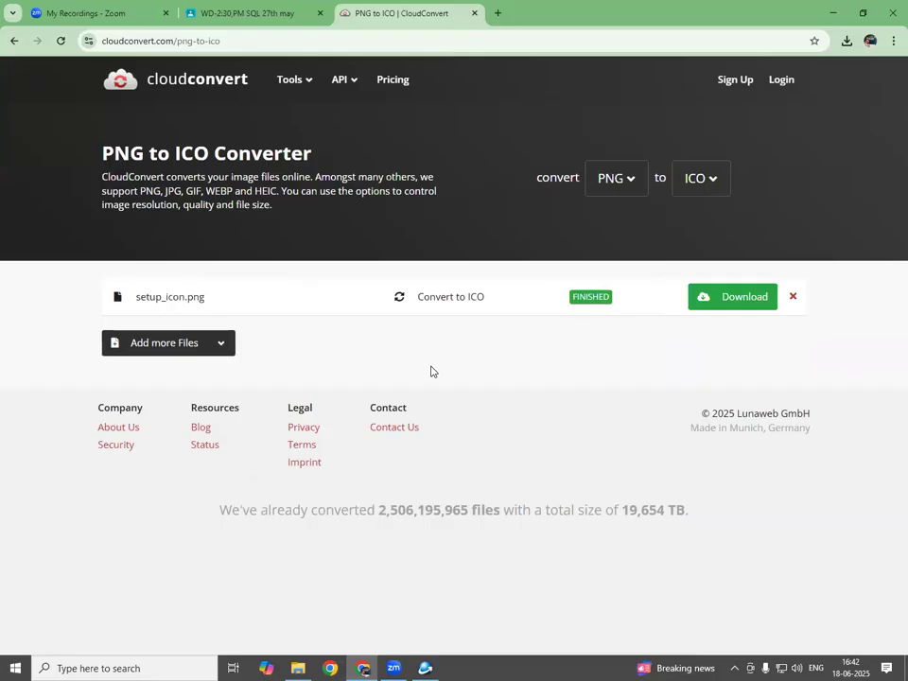
click(751, 308)
click(810, 74)
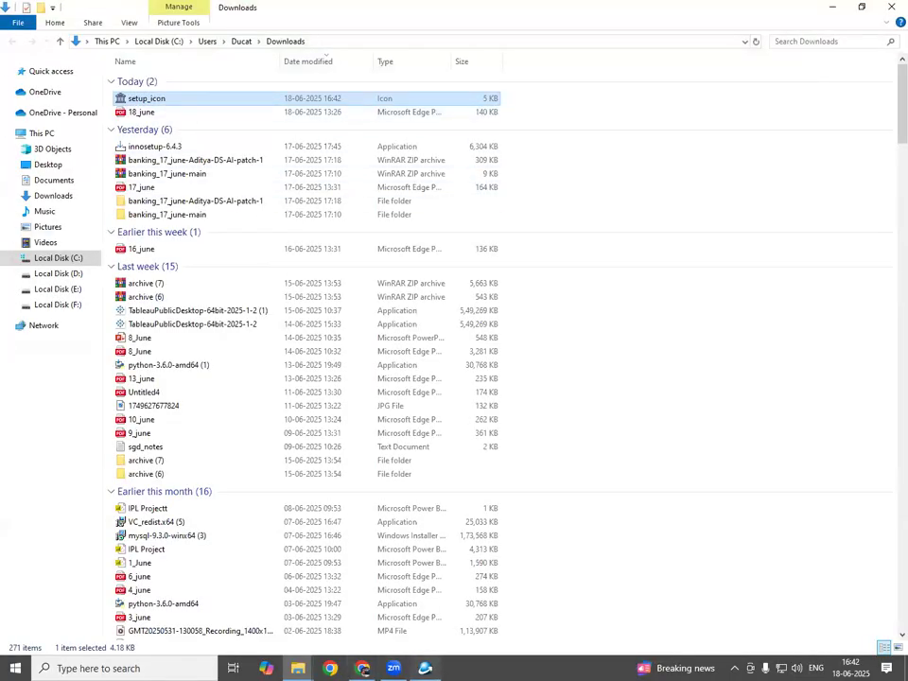
Step: Switch to Inno Setup Compiler and set the custom Setup icon file to setup_icon.ico from the Downloads folder
click(425, 667)
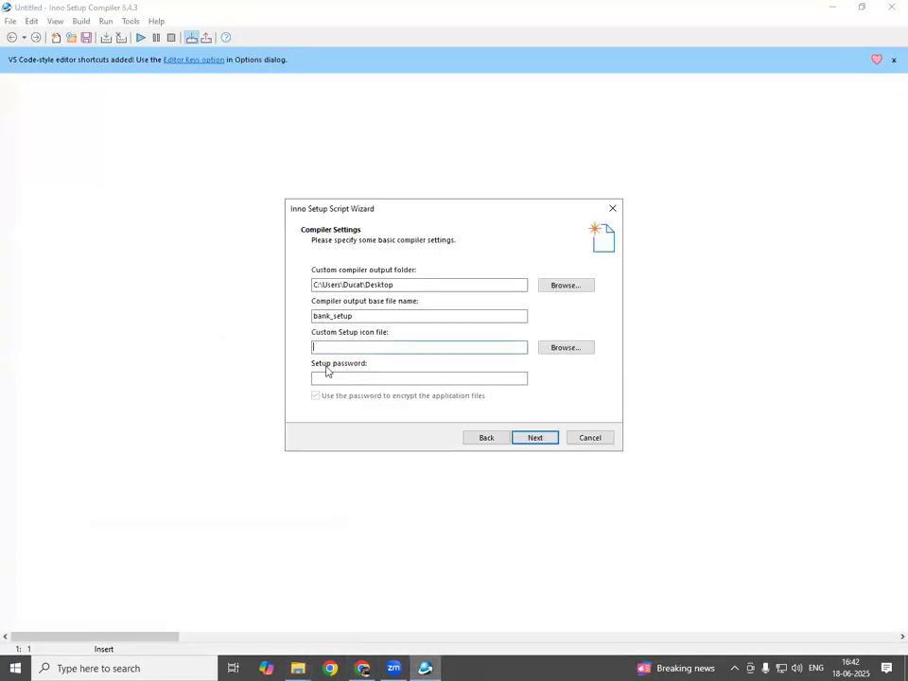
click(566, 350)
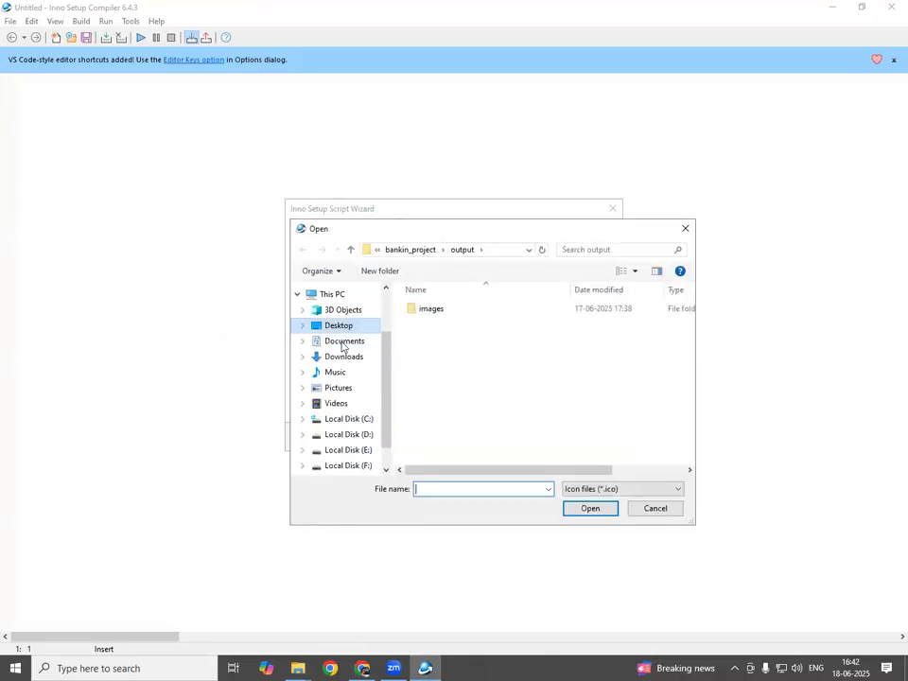
click(344, 356)
click(430, 327)
click(579, 508)
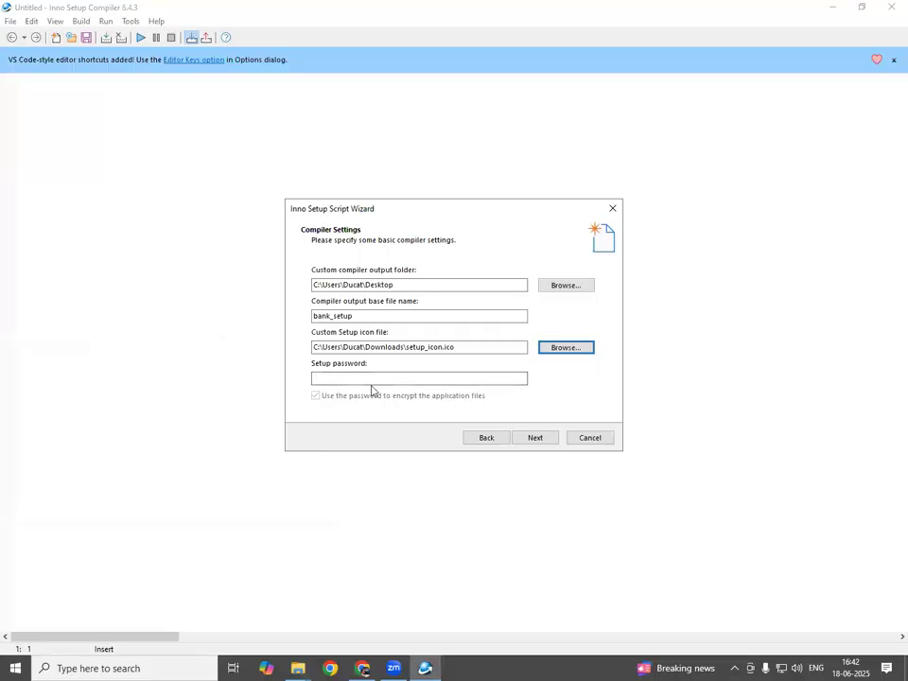
Step: Finish the Script Wizard with no setup password and #define compiler directives enabled, declining to compile the new script
click(378, 380)
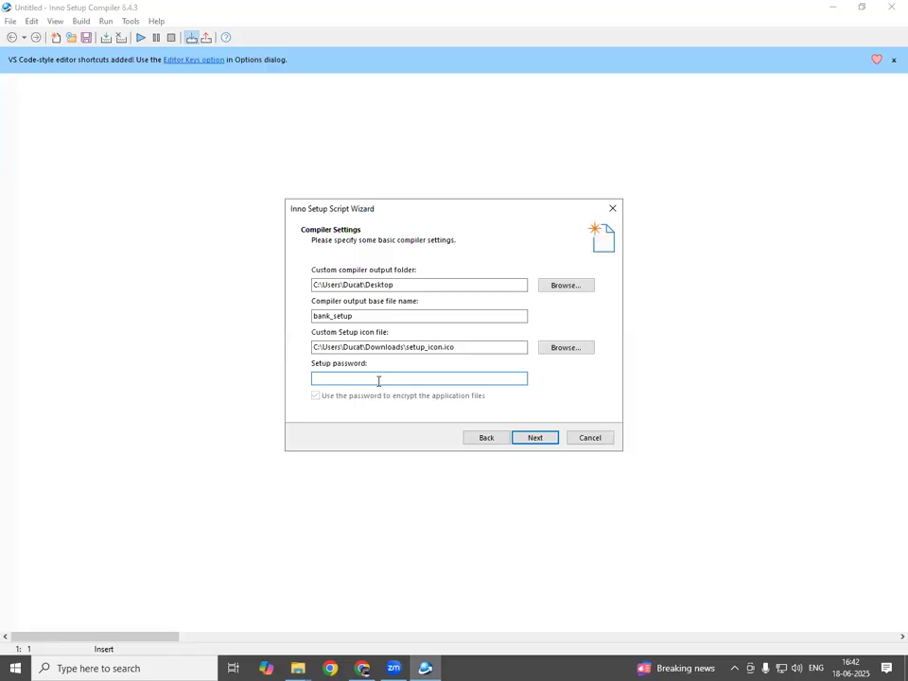
click(537, 441)
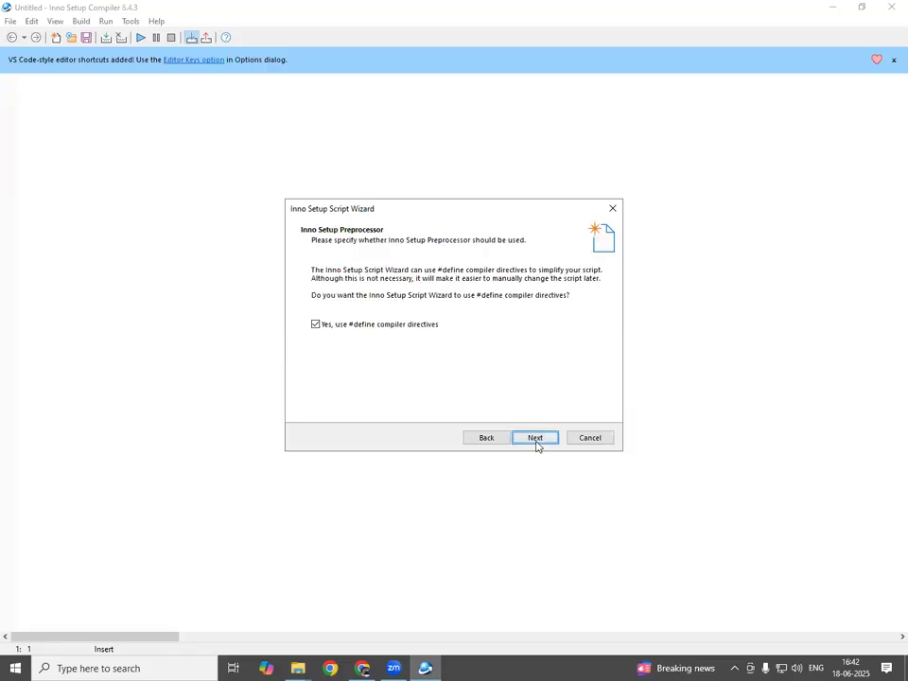
click(536, 438)
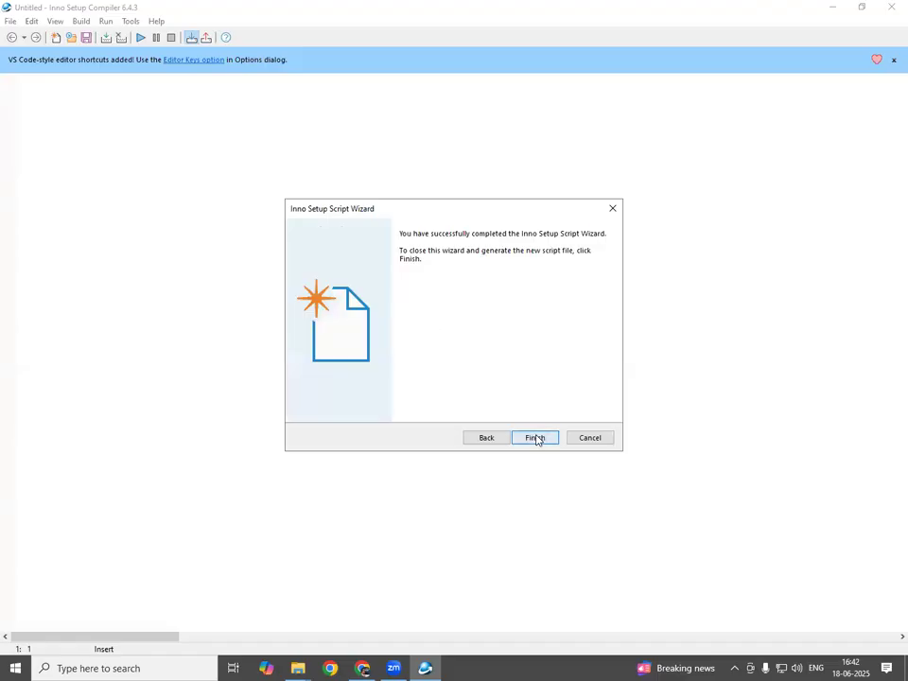
click(535, 441)
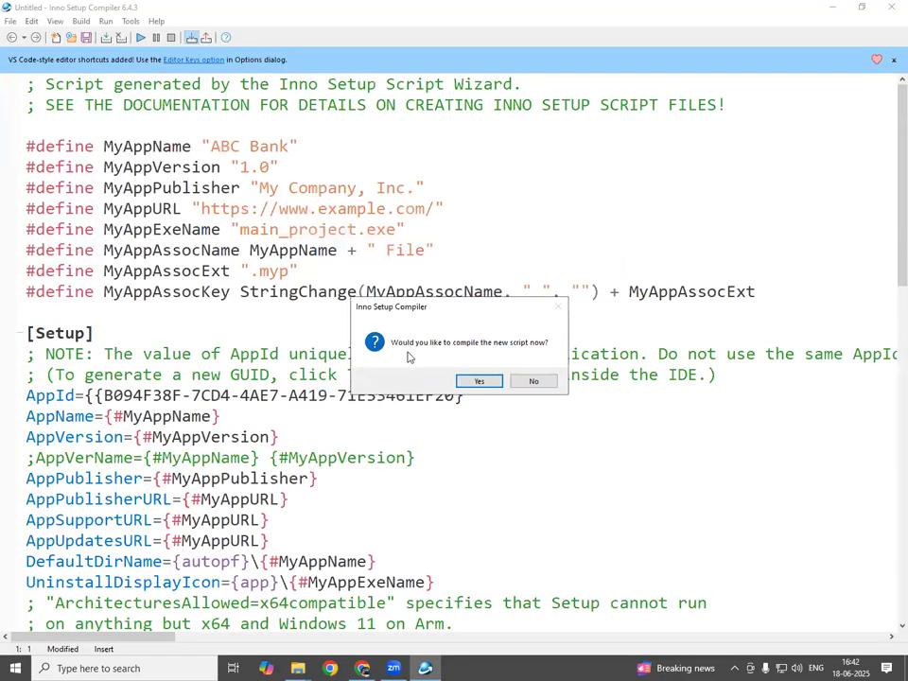
click(552, 381)
Step: Place the cursor after the script's last section, and copy all text from permision_inno in F:\Python\Python_self_Notes\python
scroll(431, 481, down, 14)
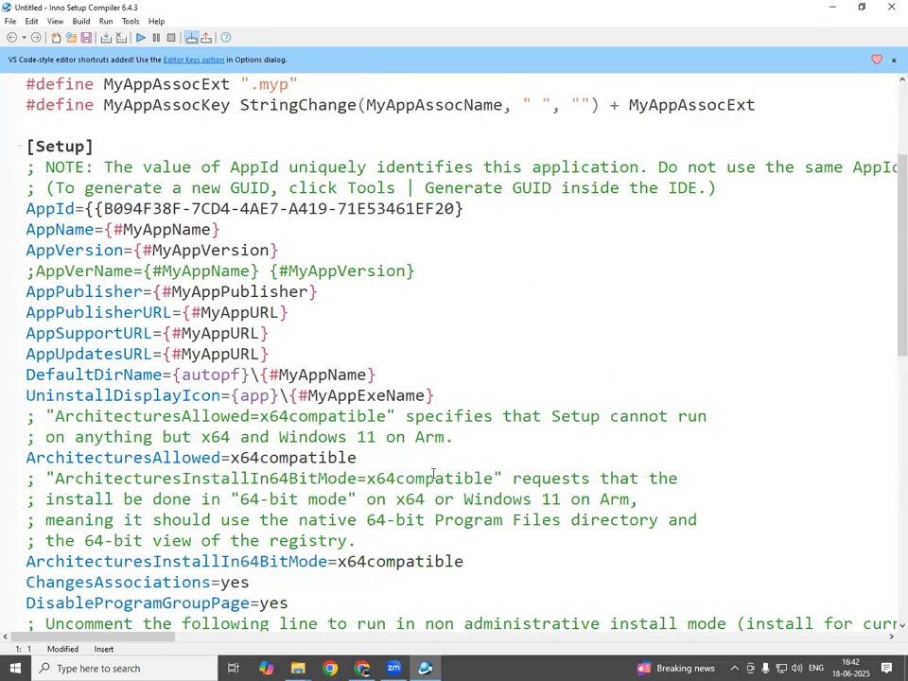
click(55, 598)
click(298, 668)
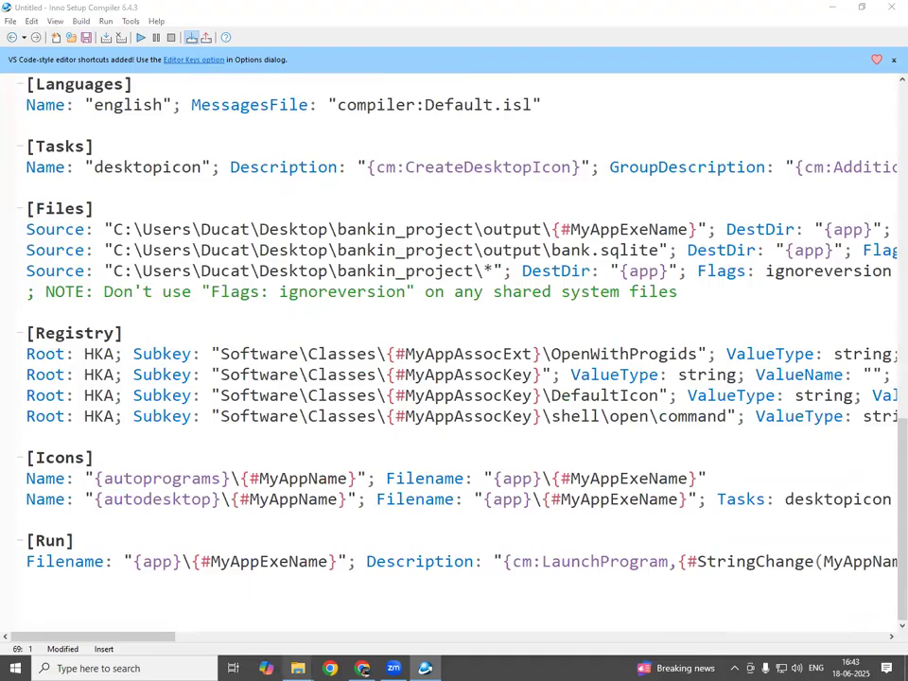
click(367, 603)
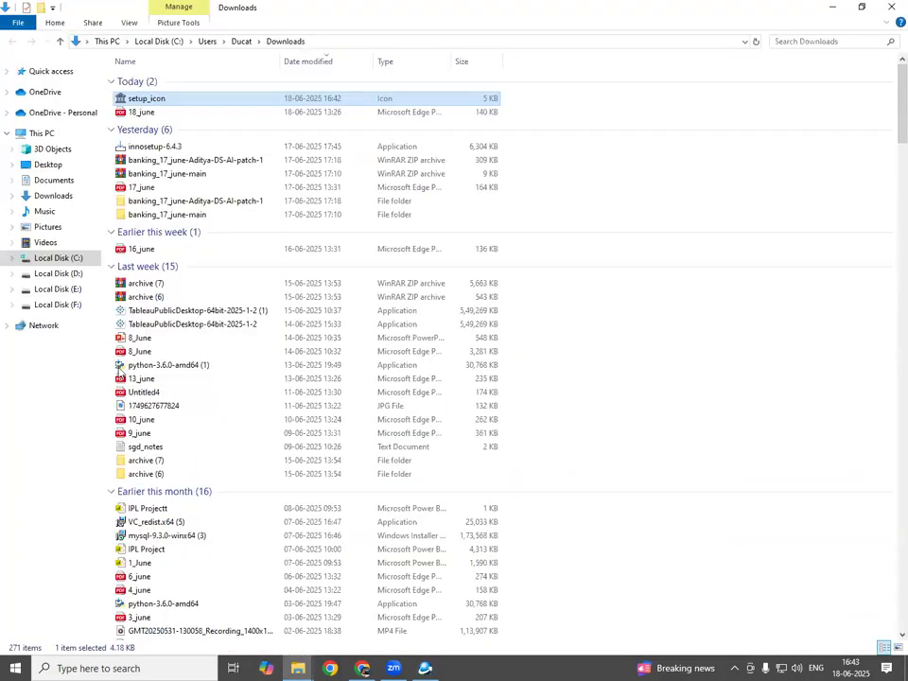
click(68, 306)
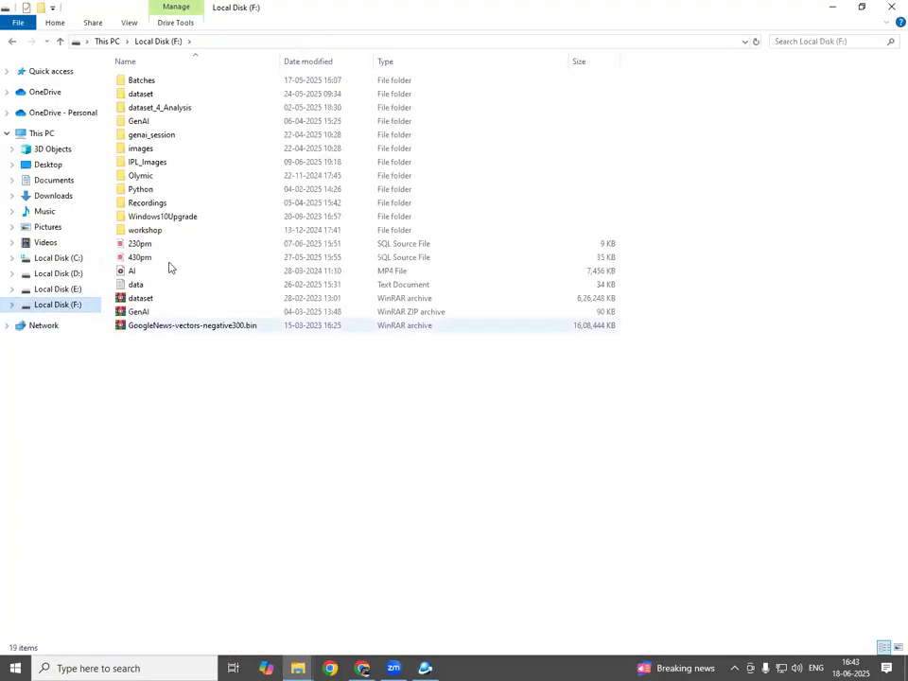
double_click(163, 194)
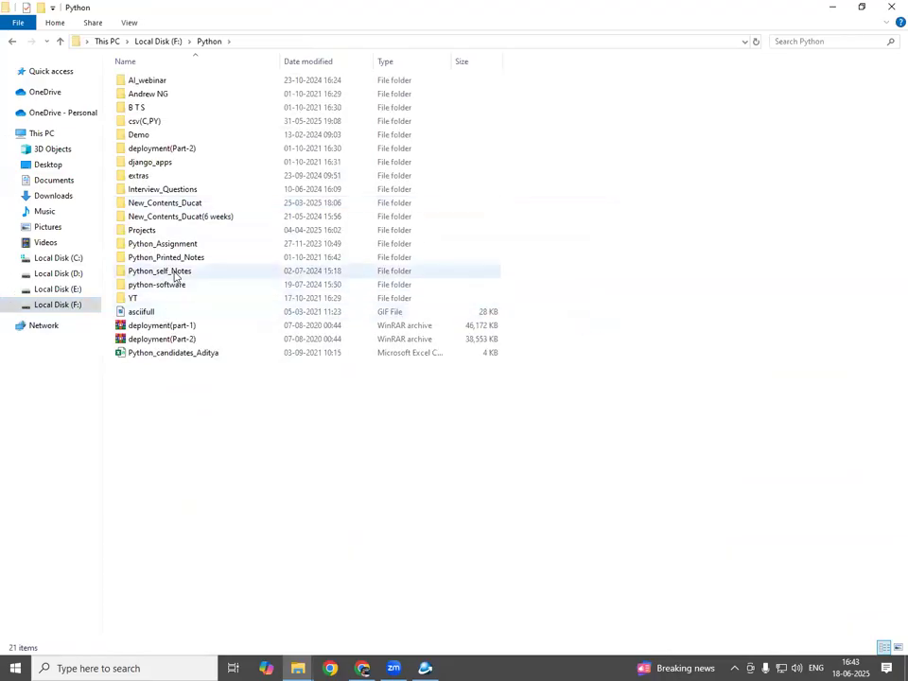
double_click(175, 270)
double_click(156, 204)
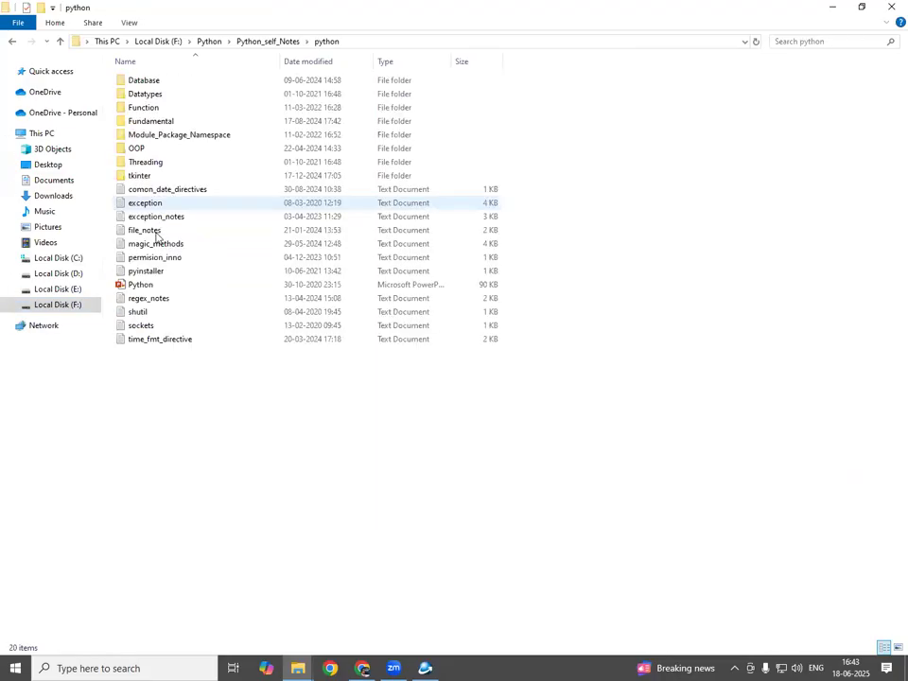
double_click(174, 258)
key(ctrl+a)
key(ctrl+c)
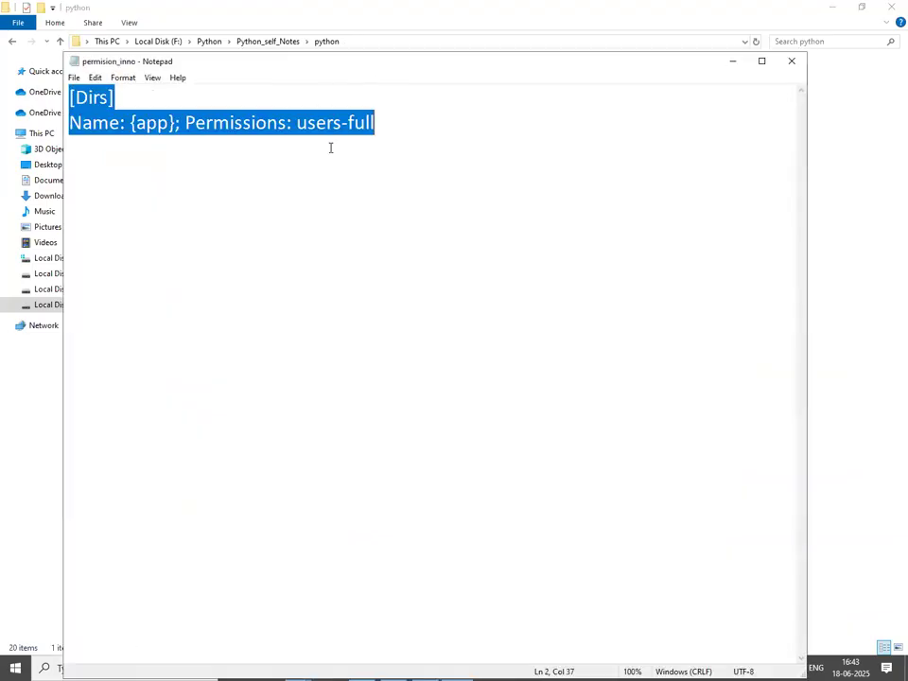
Step: Paste the [Dirs] section granting users-full permissions on {app} at the script's end, and compile and run it without saving
key(alt+Tab)
key(Tab)
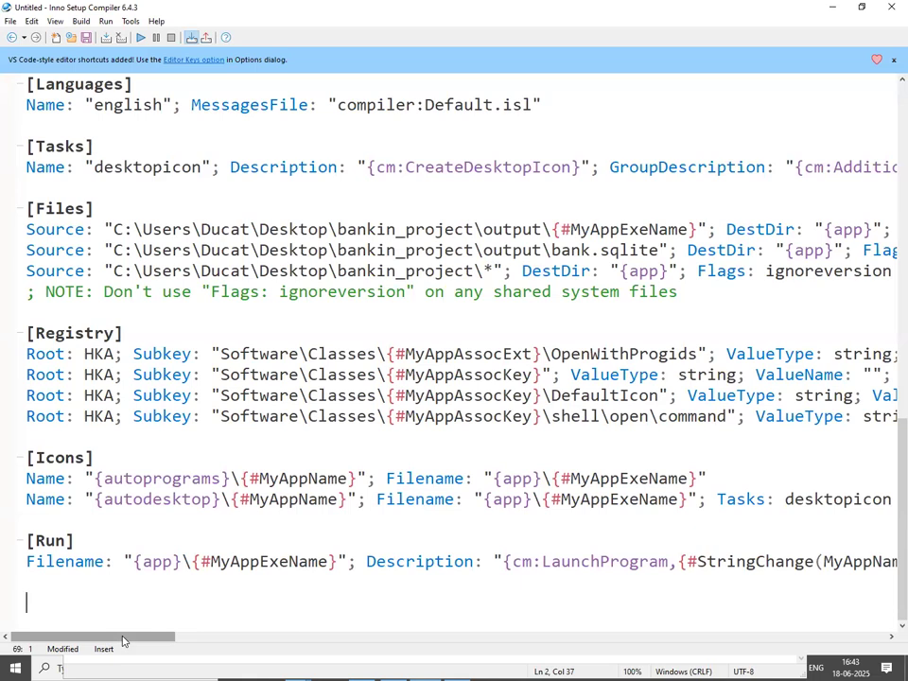
key(ctrl+v)
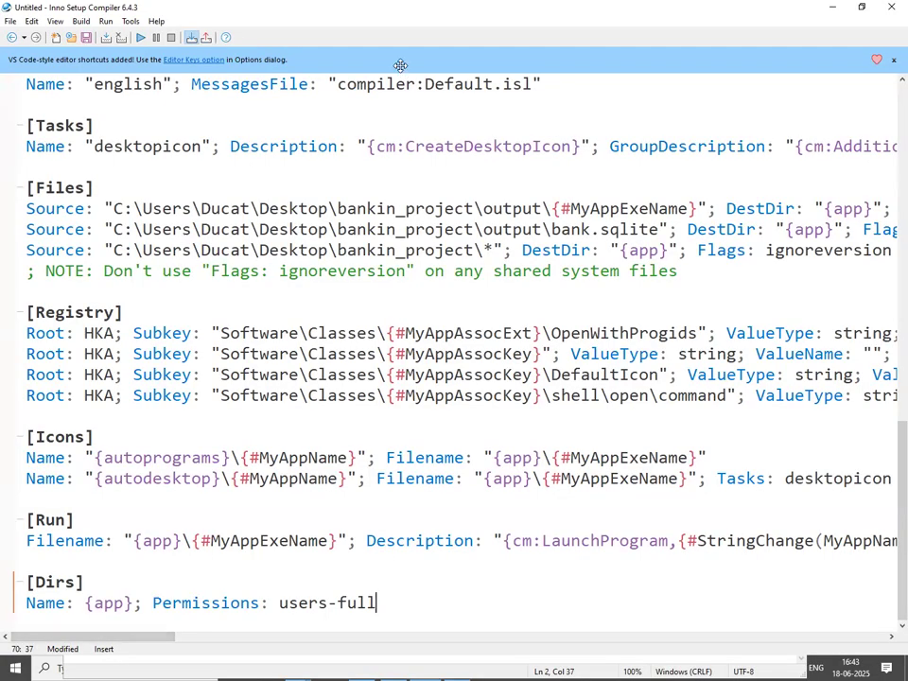
click(141, 39)
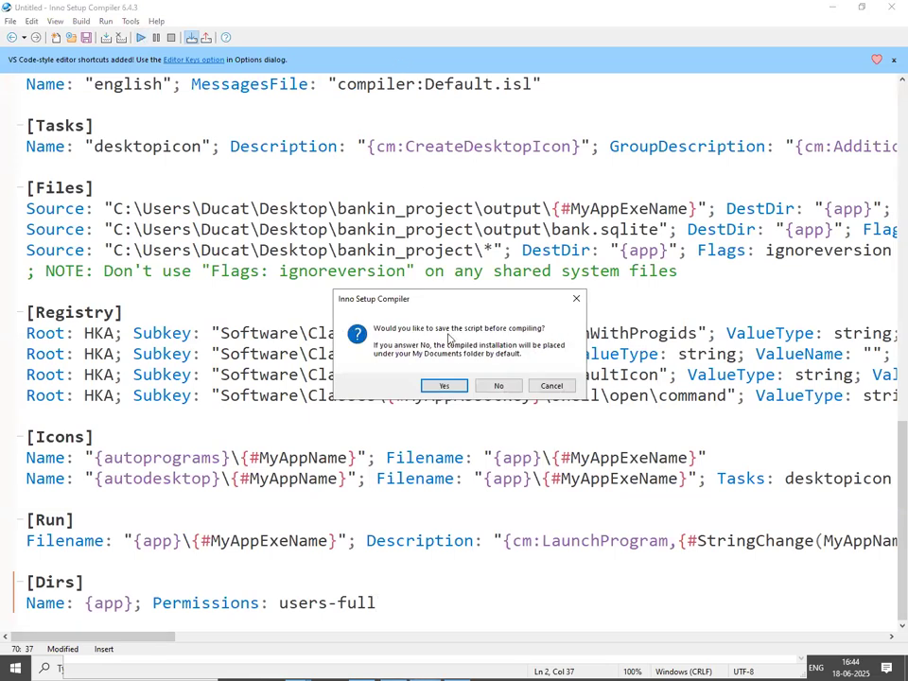
click(500, 386)
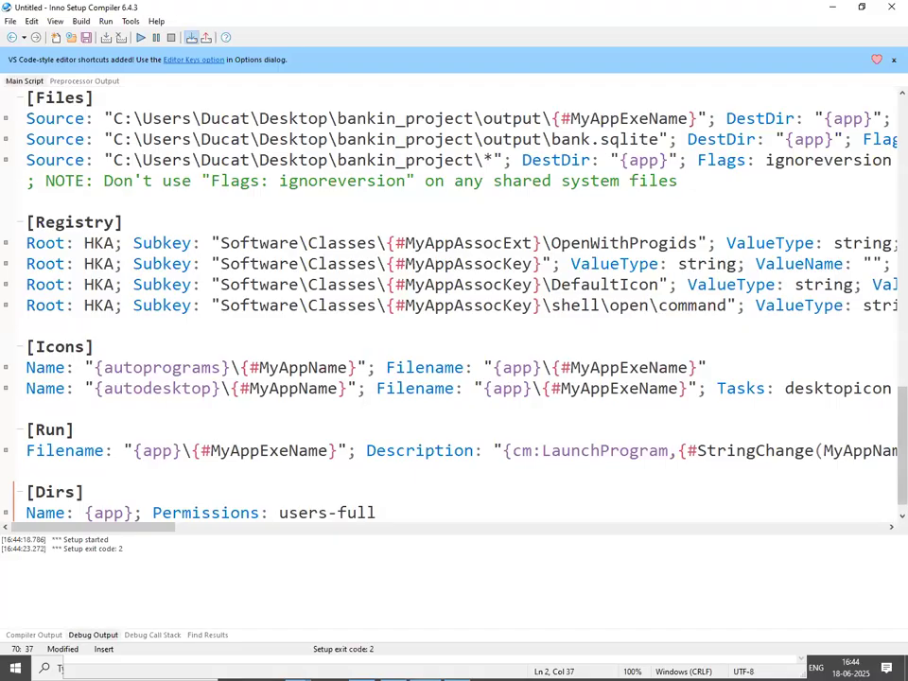
Step: Close Inno Setup Compiler without saving the script, close the permision_inno note and the PNG to ICO converter, and show the desktop
key(alt+F4)
click(466, 384)
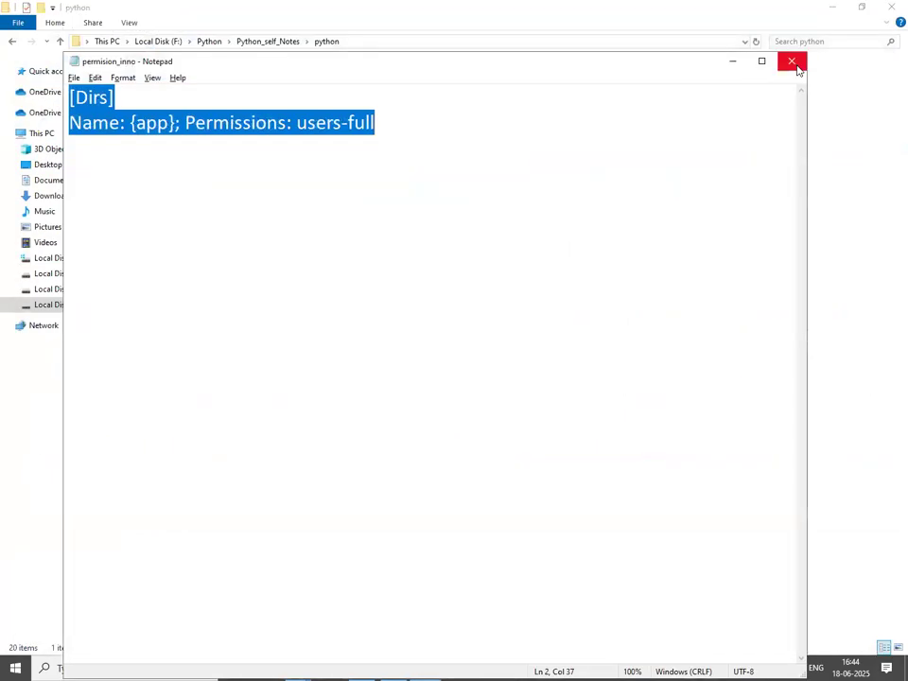
click(792, 61)
click(829, 7)
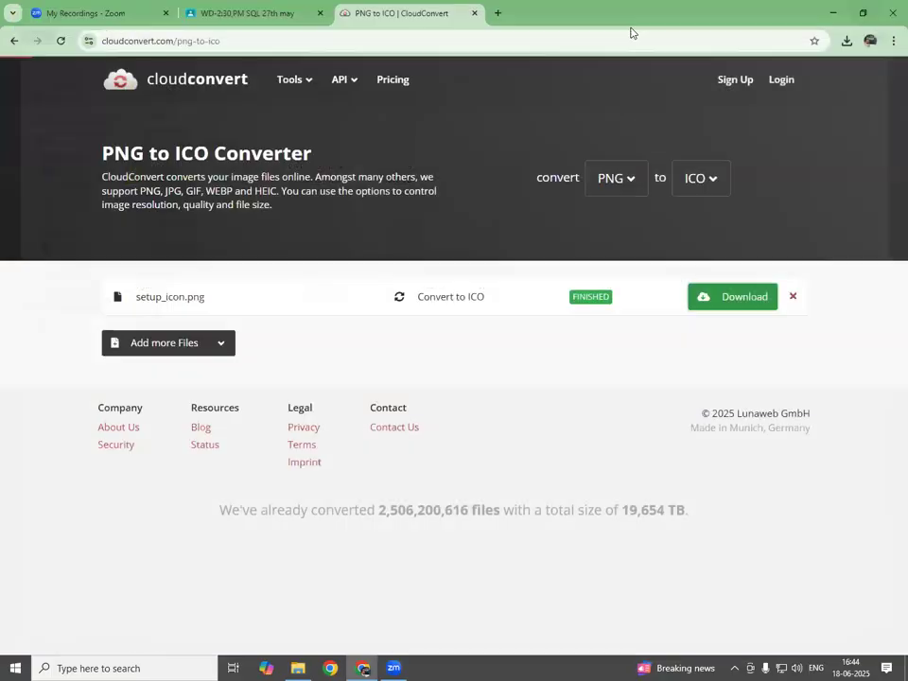
click(474, 13)
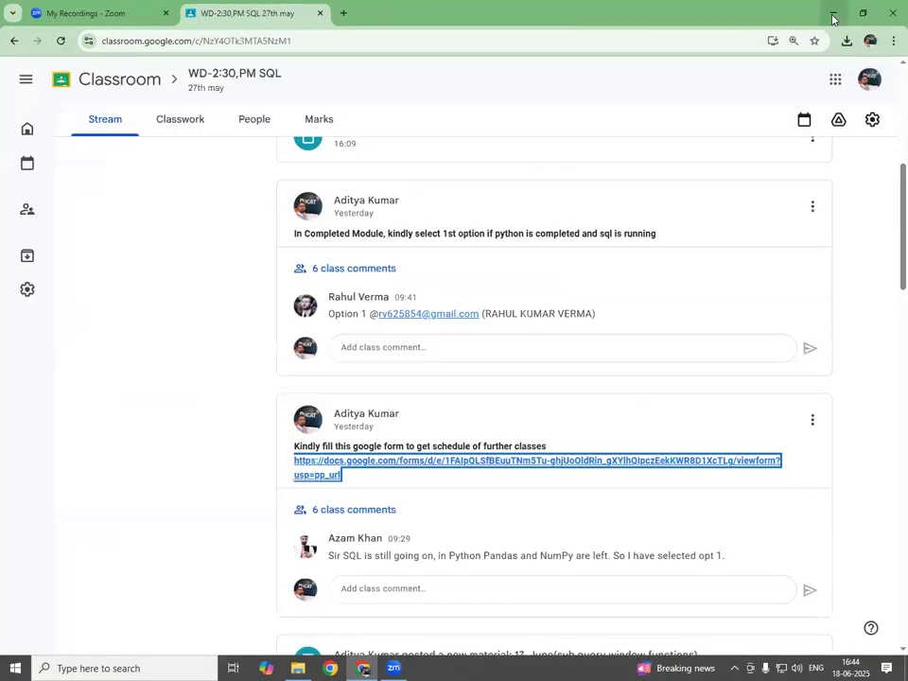
click(833, 12)
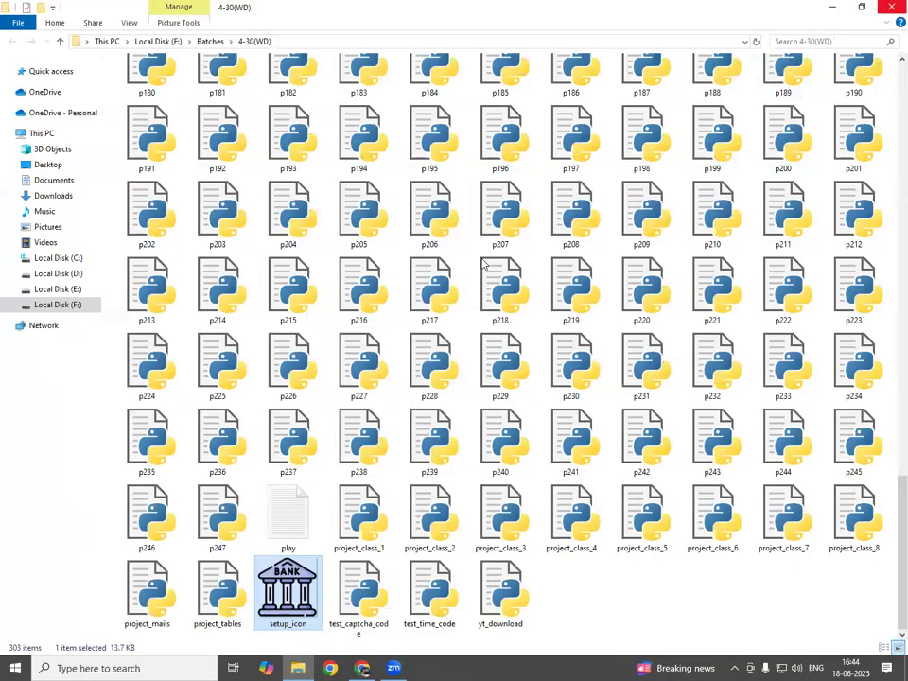
key(super+d)
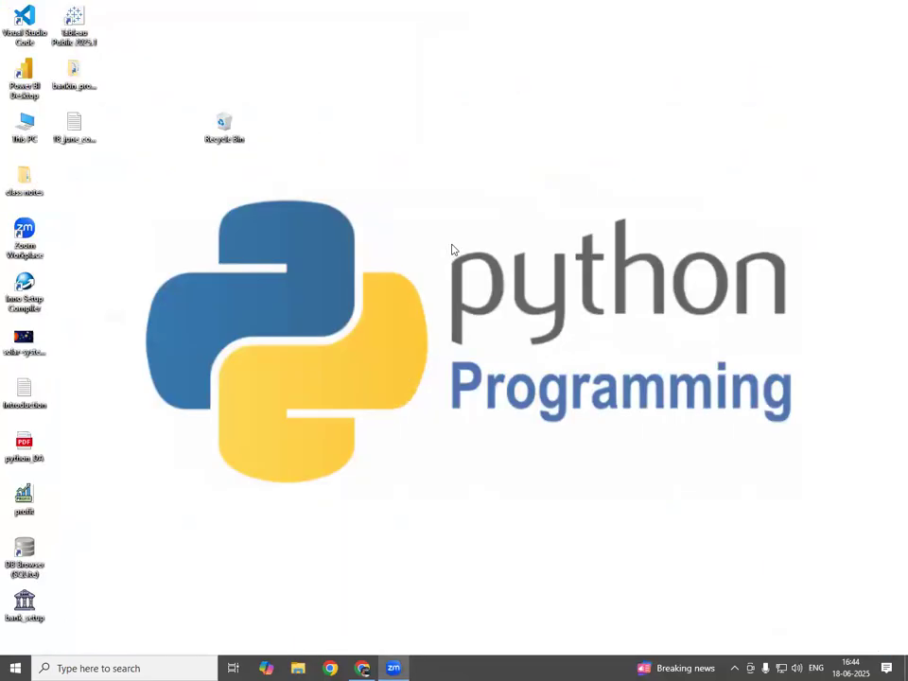
Step: Move the bank_setup installer to an open area near the middle of the desktop and outline it with a red annotation box
drag(24, 602, 426, 232)
click(412, 480)
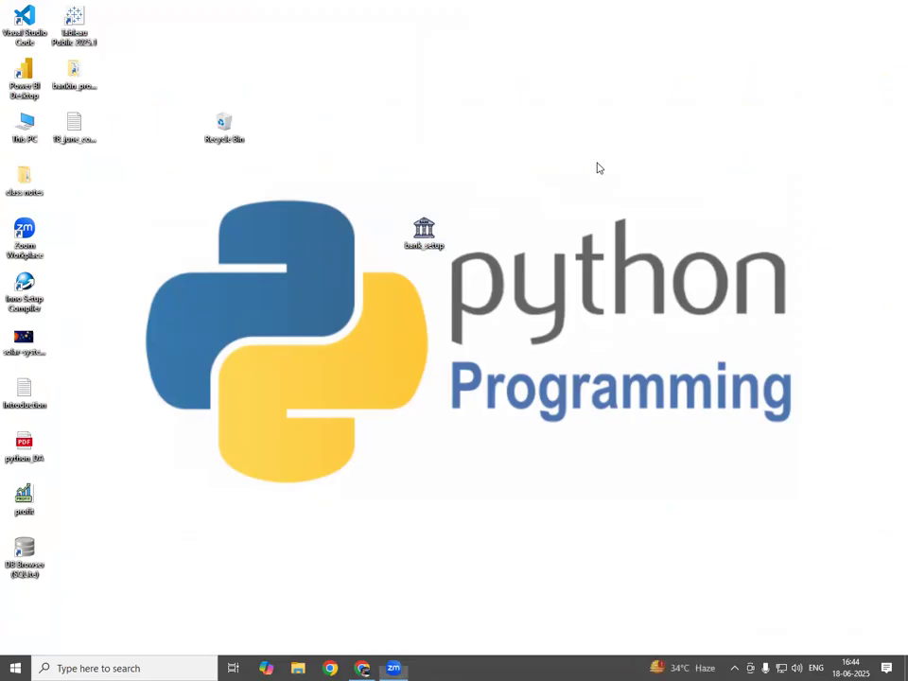
mouse_move(362, 196)
mouse_down()
mouse_move(432, 194)
mouse_move(375, 200)
mouse_up()
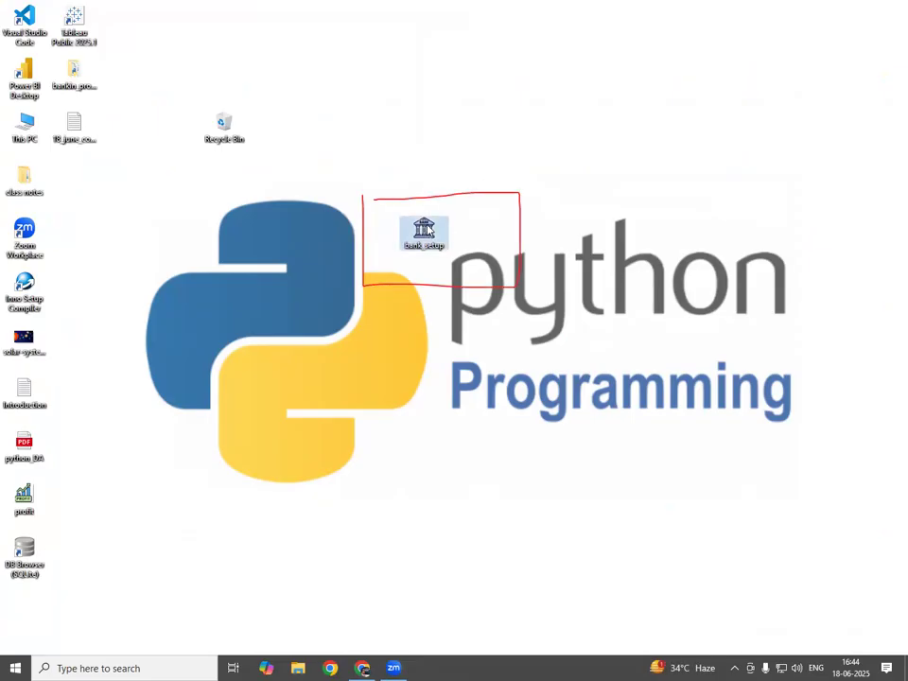
Step: Examine the general properties of the bank_setup installer, including its description, and clear the red annotation from the desktop
right_click(426, 230)
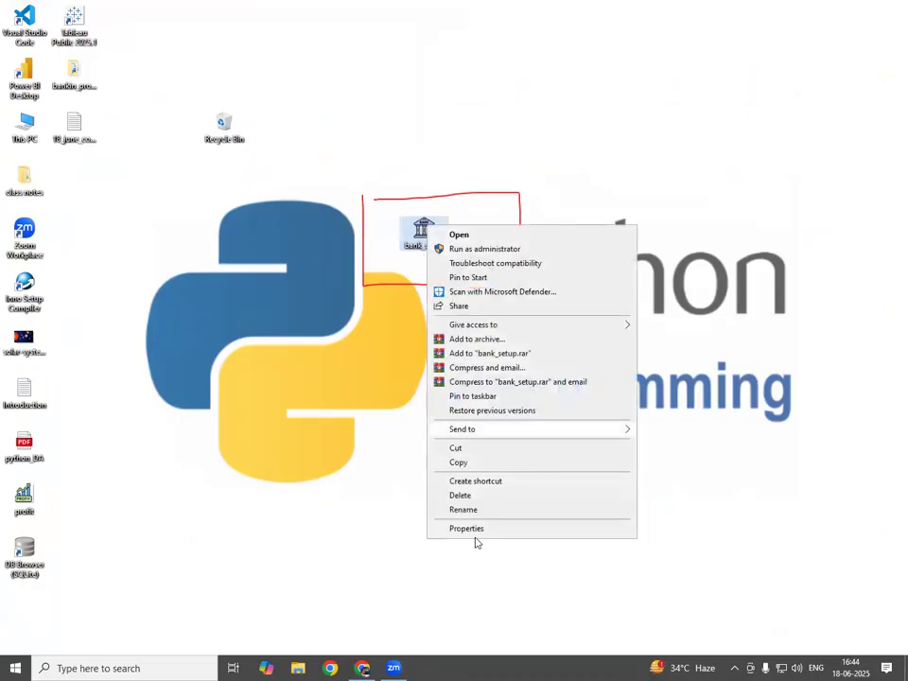
click(478, 530)
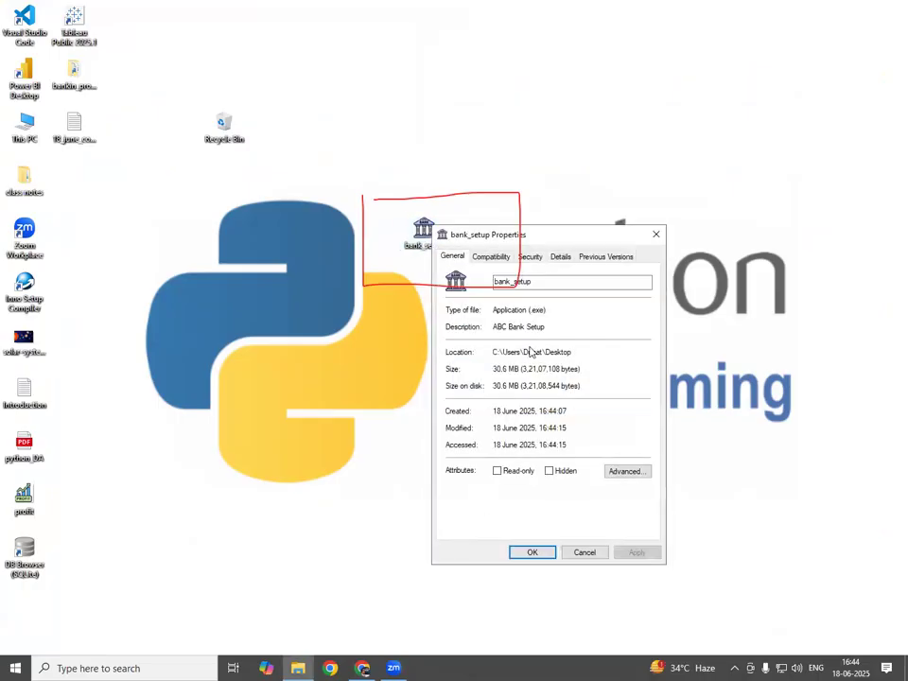
drag(536, 326, 547, 326)
click(655, 234)
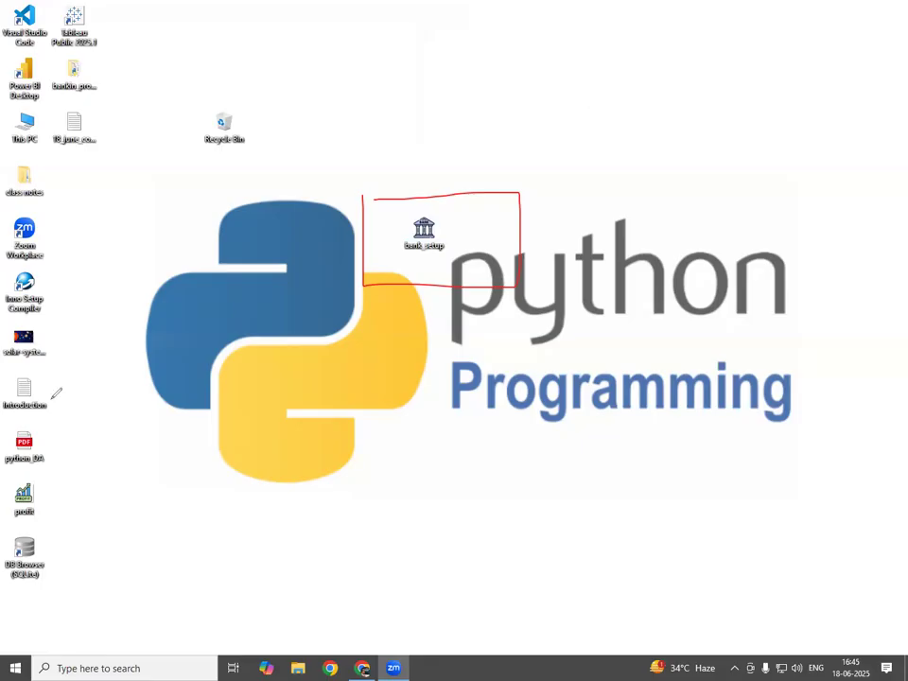
click(421, 405)
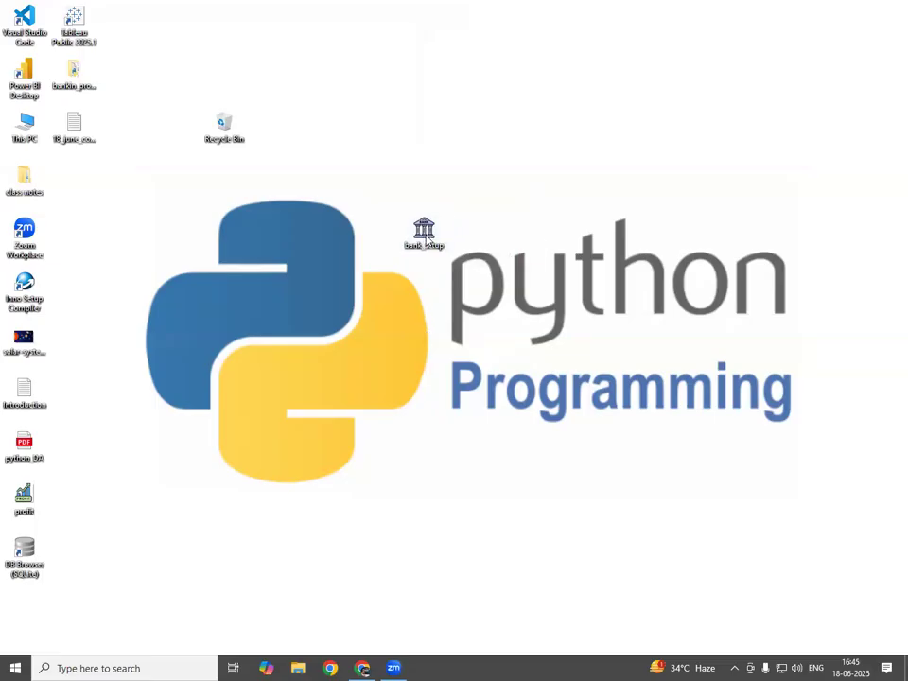
Step: Run bank_setup to install ABC Bank in its default folder with a desktop shortcut, launching the application on completion
mouse_move(423, 244)
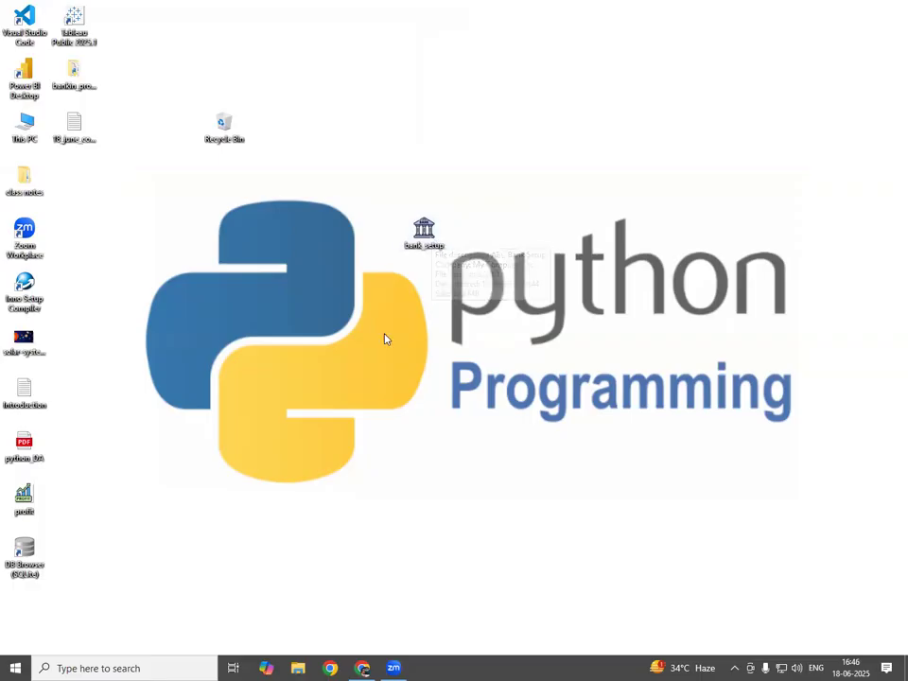
click(424, 239)
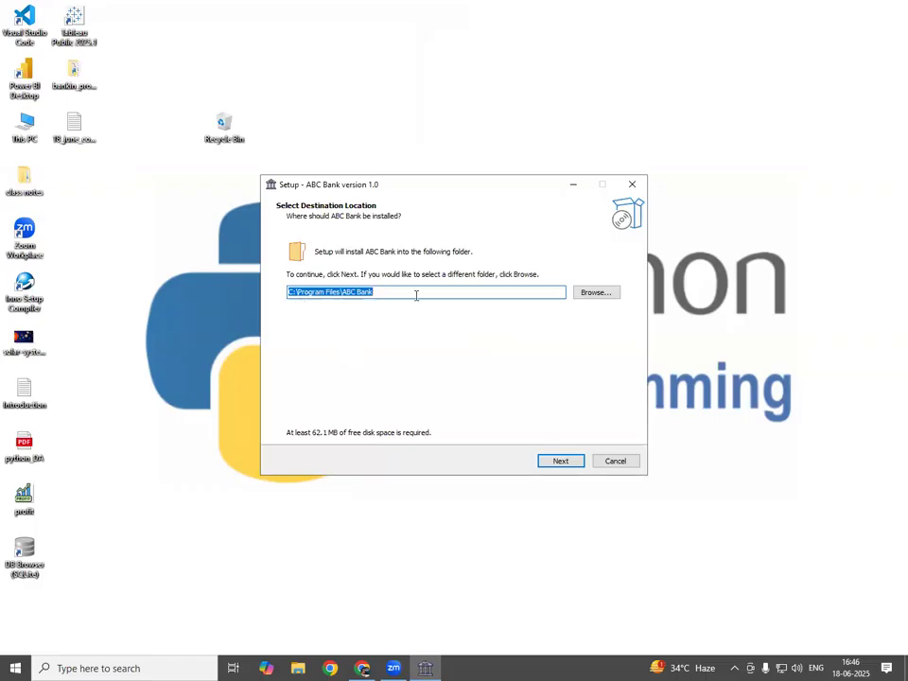
click(575, 465)
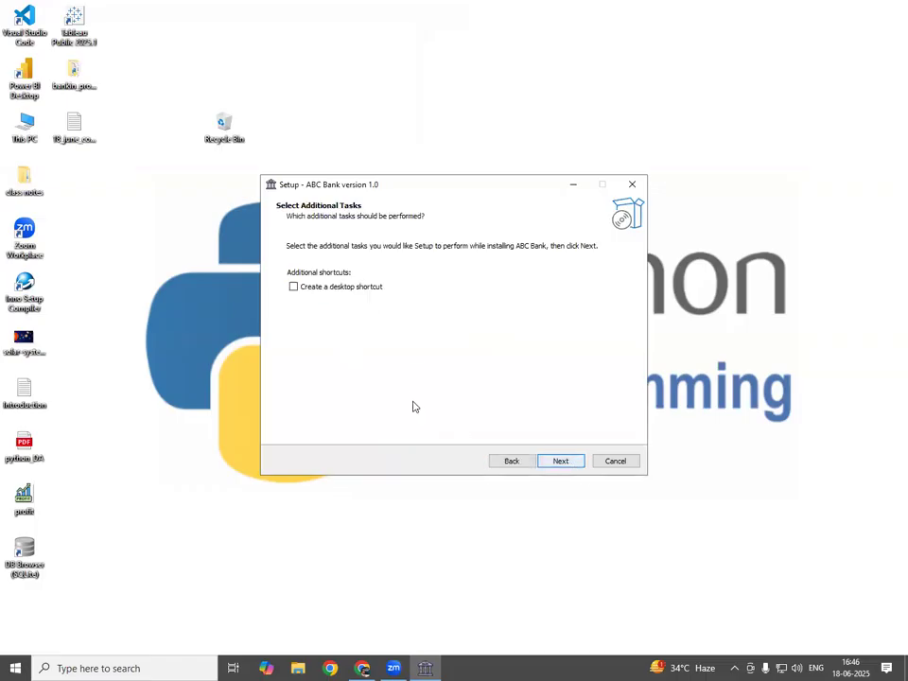
click(334, 289)
click(560, 463)
click(558, 463)
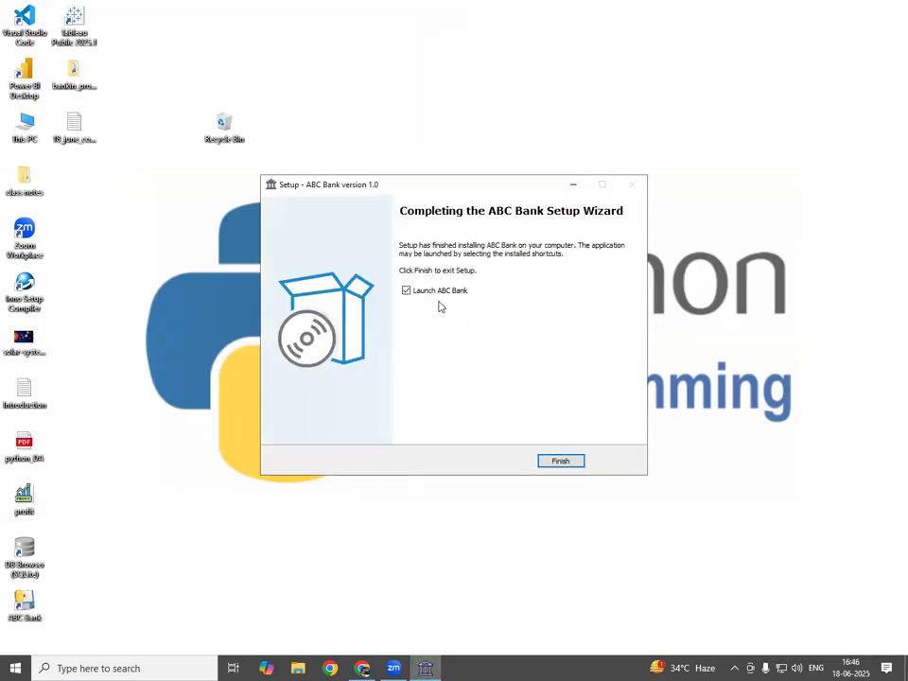
click(561, 463)
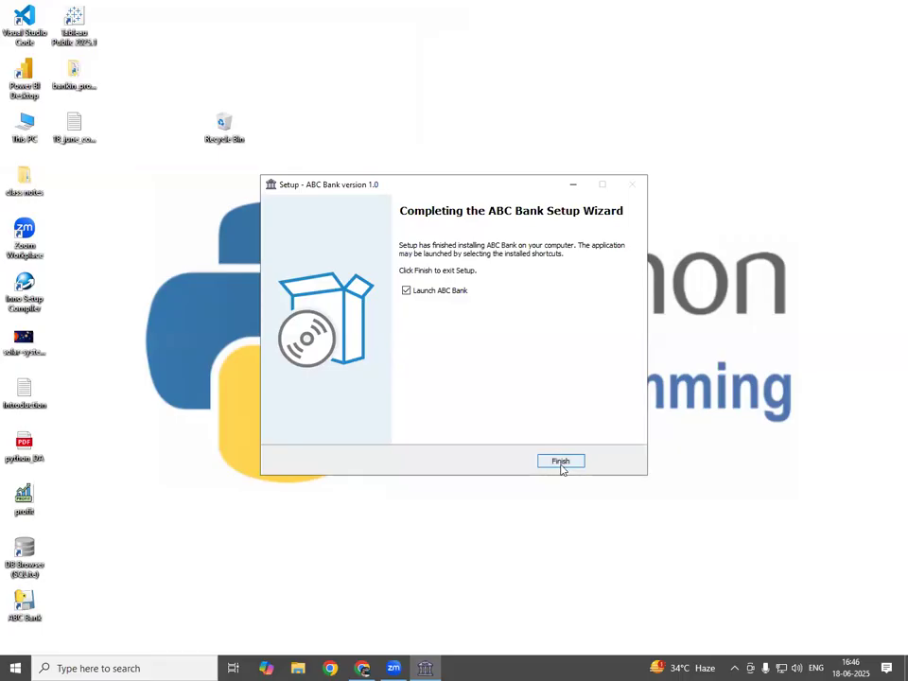
click(561, 462)
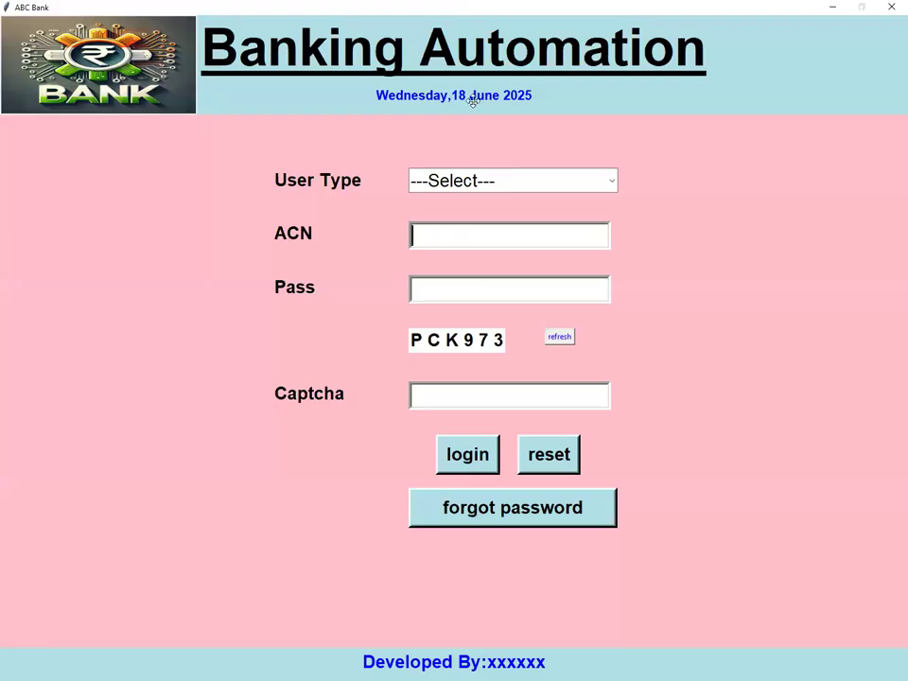
Step: Log in to ABC Bank with user type User, entering the account number, account password and displayed captcha
click(612, 180)
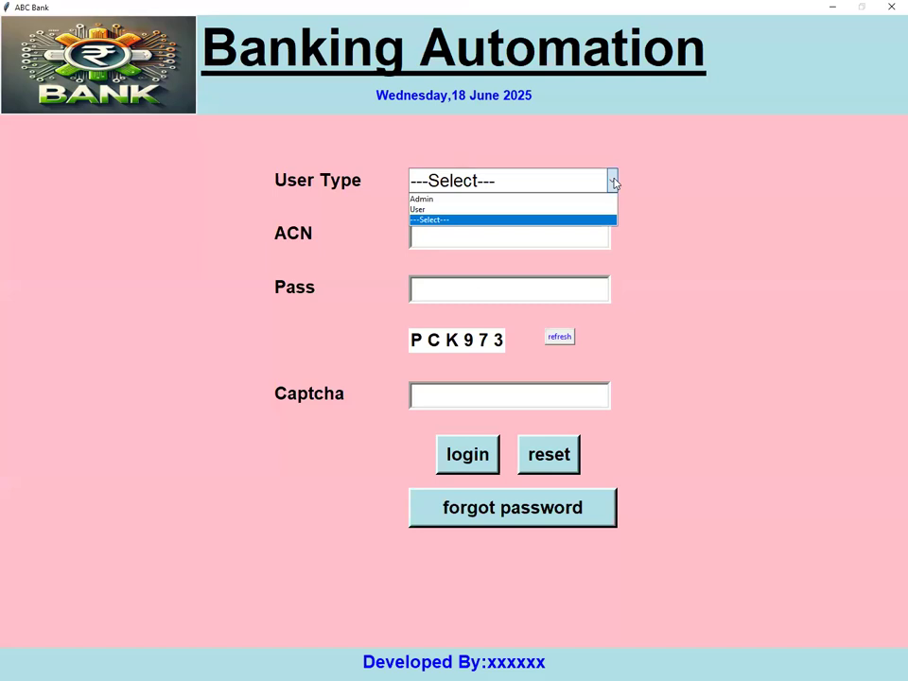
click(535, 209)
click(512, 240)
text(1)
click(512, 294)
text(1)
click(470, 399)
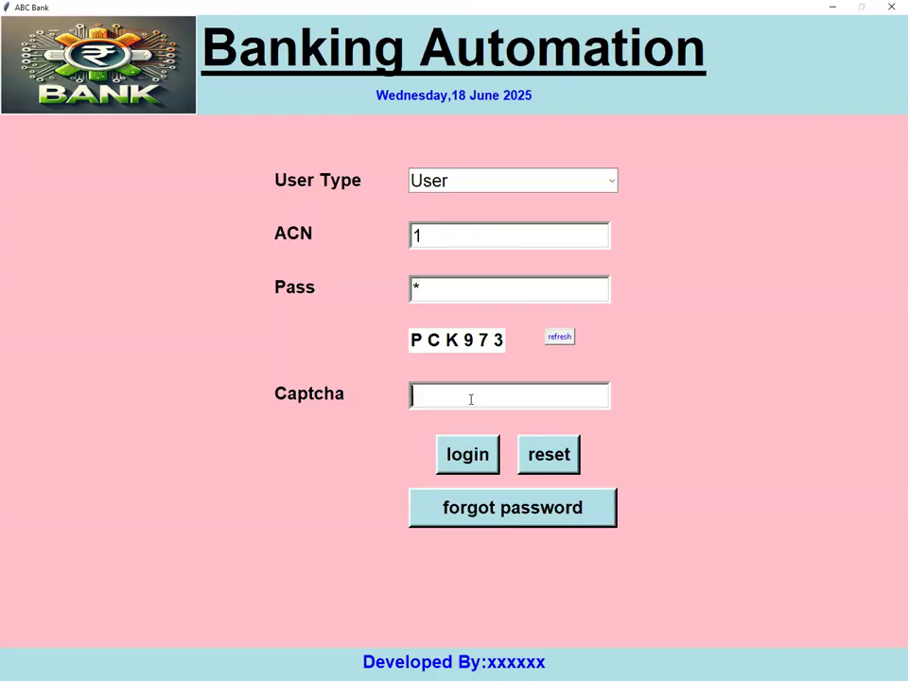
text(PCK973)
click(483, 452)
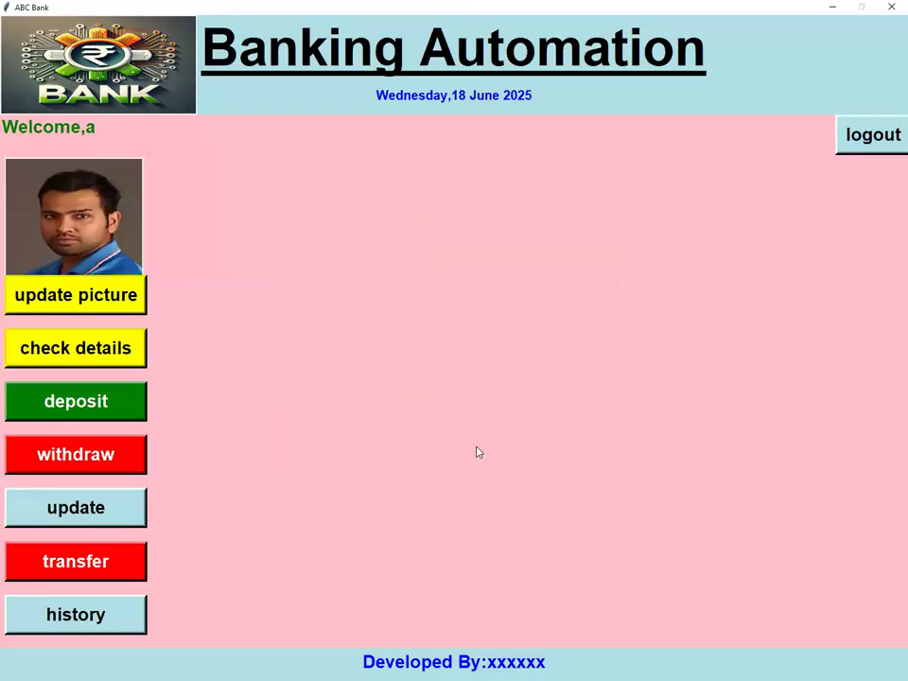